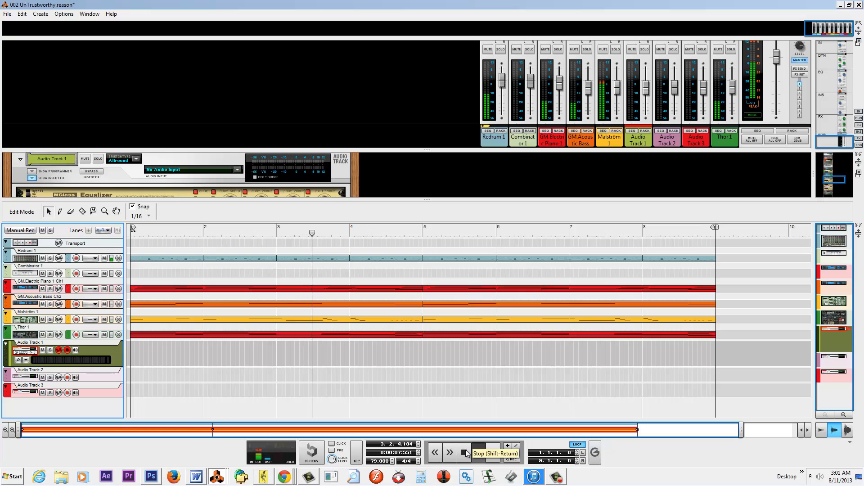
Stop playback and delete all clips on the instrument tracks in bars 1 to 8 of the sequencer.
{"action": "left_click", "coordinate": [465, 452]}
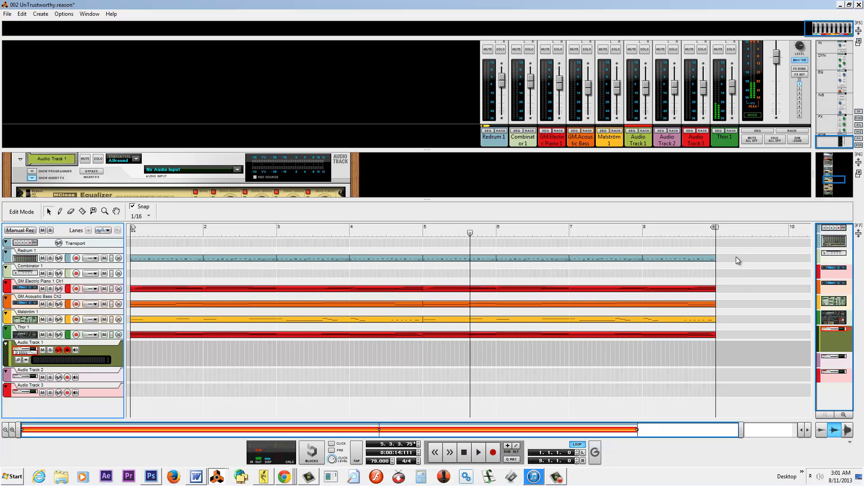
{"action": "left_click_drag", "start_coordinate": [736, 255], "coordinate": [152, 387]}
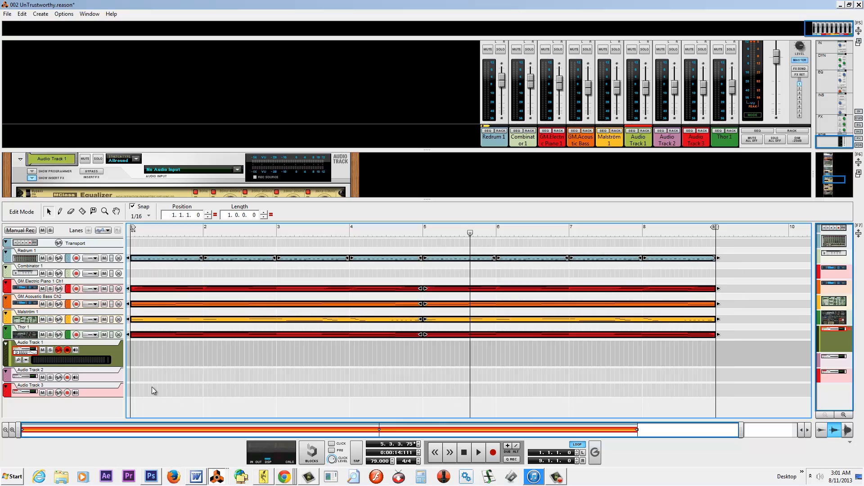
{"action": "key", "text": "Delete"}
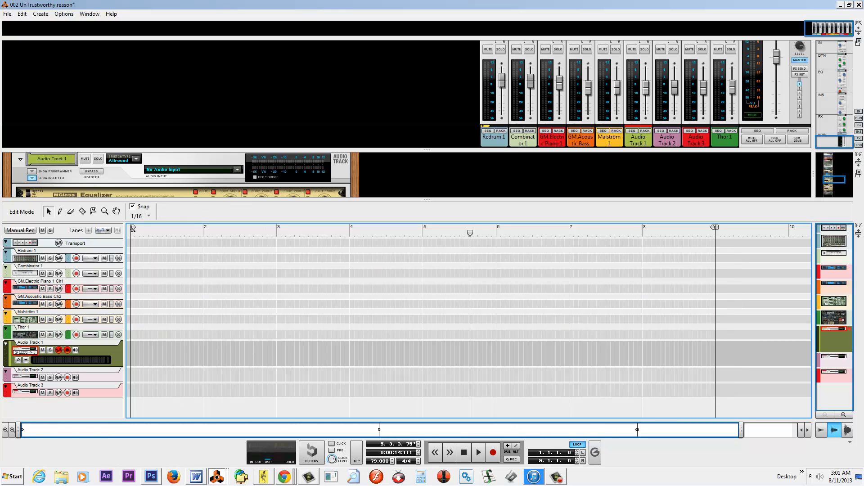
Switch to the browser's YouTube page for "Drake - All Me" and listen to the opening seconds of the song.
{"action": "left_click", "coordinate": [284, 476]}
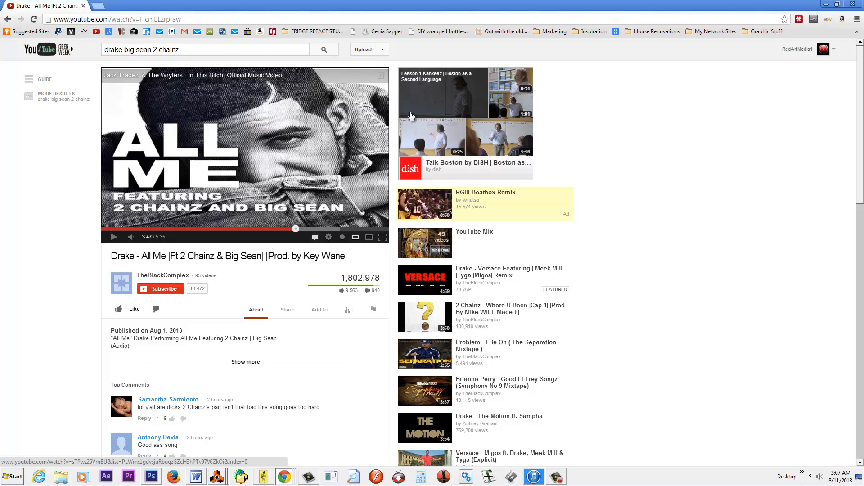
{"action": "left_click", "coordinate": [111, 229]}
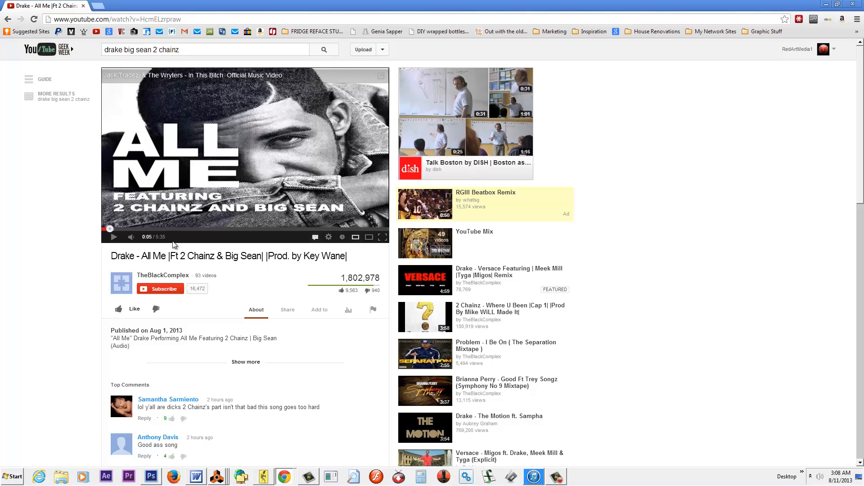
{"action": "left_click", "coordinate": [105, 229]}
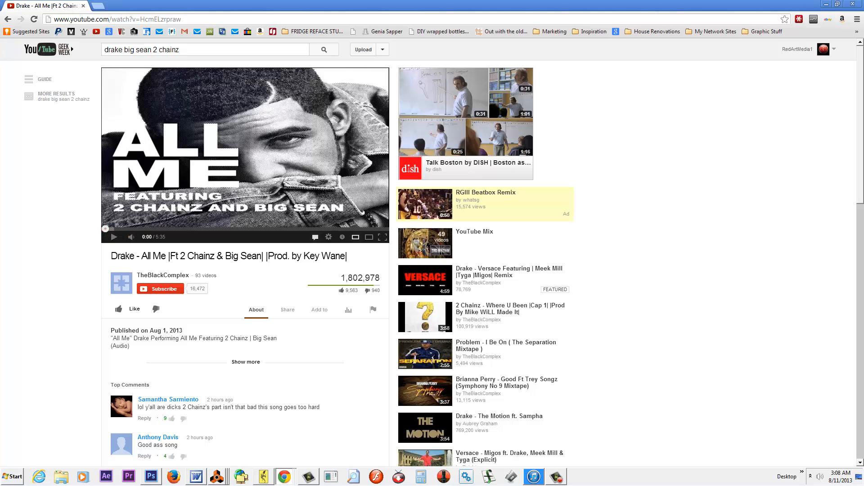
{"action": "left_click", "coordinate": [111, 229]}
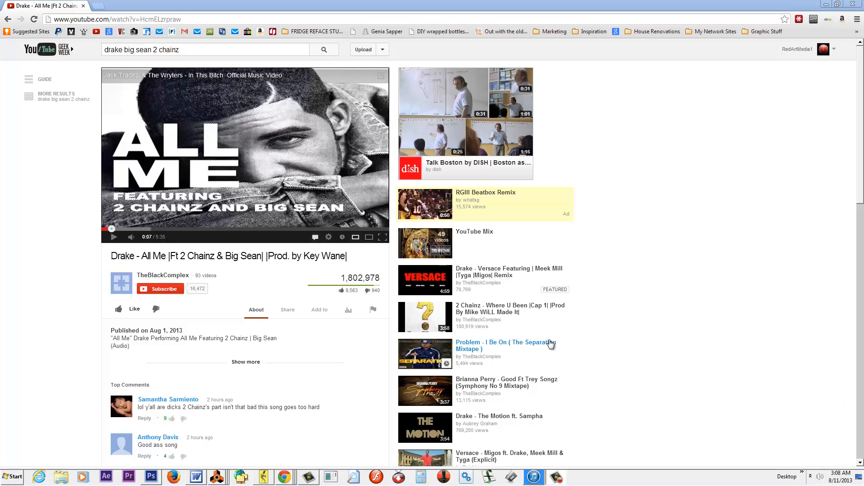
{"action": "left_click_drag", "start_coordinate": [113, 232], "coordinate": [112, 235]}
{"action": "left_click", "coordinate": [113, 237]}
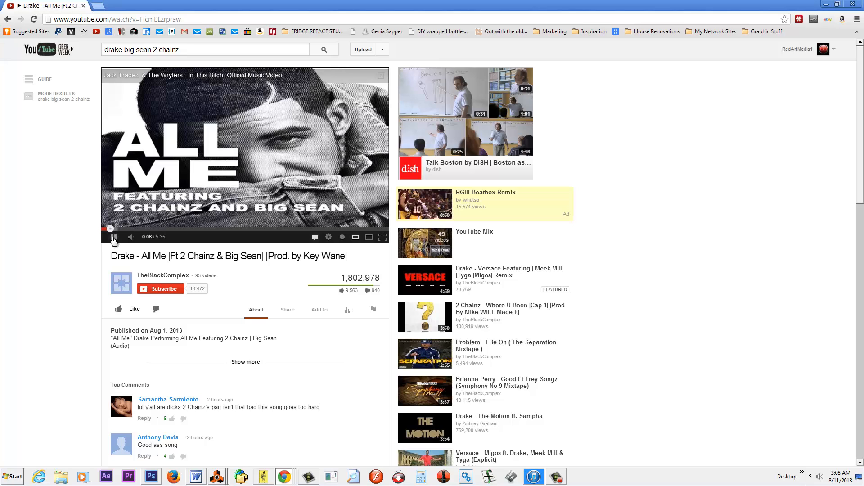
{"action": "left_click", "coordinate": [113, 239]}
{"action": "left_click", "coordinate": [113, 238]}
{"action": "left_click", "coordinate": [113, 238]}
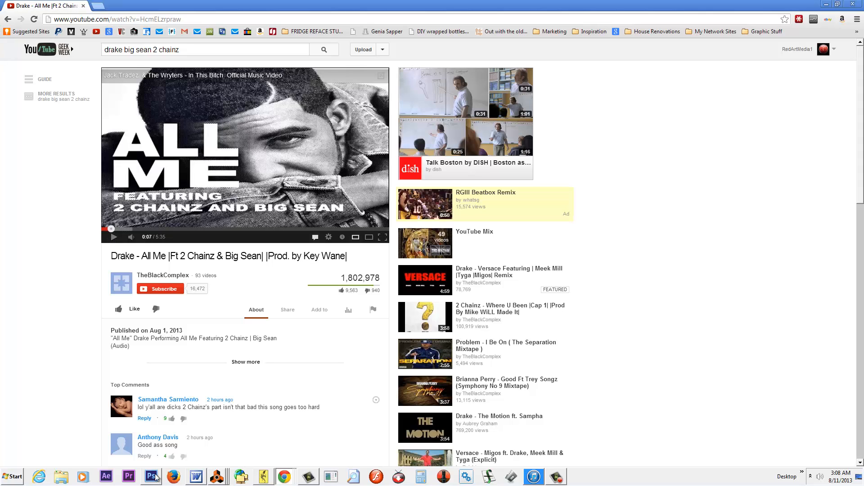
Switch to the 002 UnTrustworthy song in Reason and make the GM Electric Piano 1 track active for playing.
{"action": "left_click", "coordinate": [223, 478]}
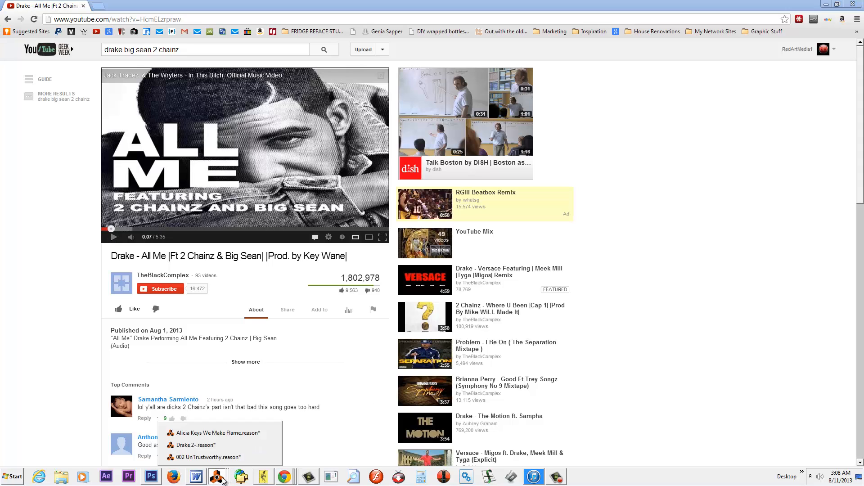
{"action": "left_click", "coordinate": [209, 457]}
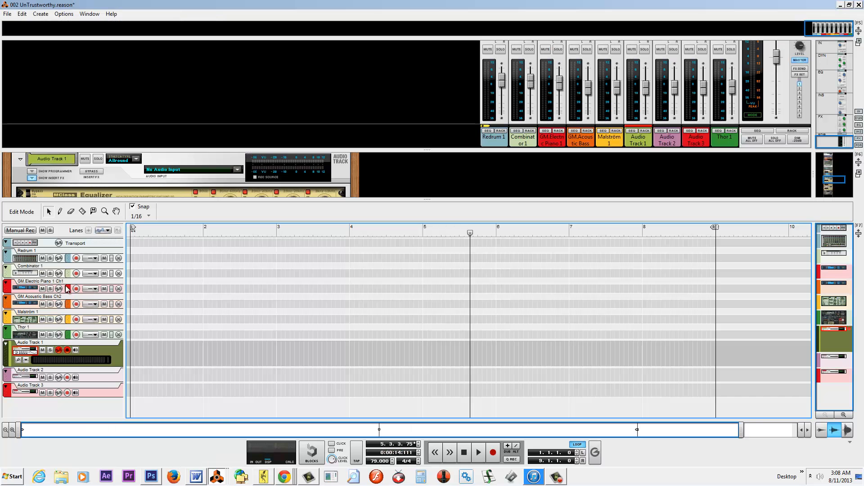
{"action": "left_click", "coordinate": [28, 335]}
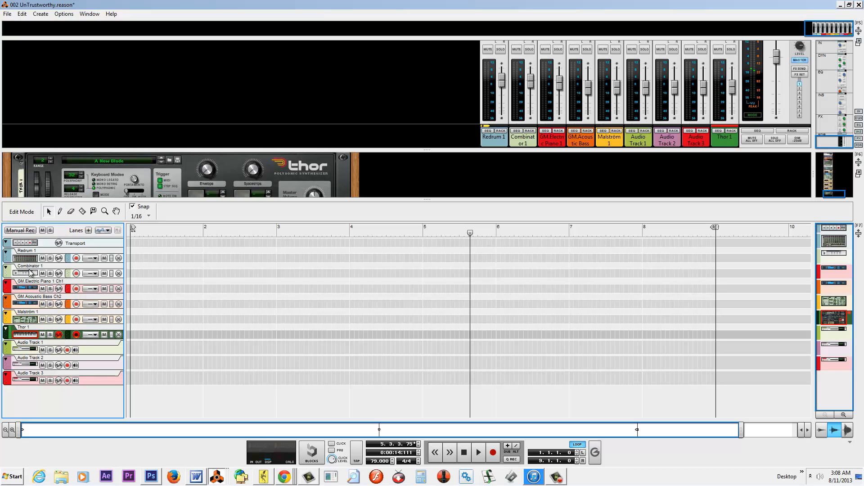
{"action": "left_click", "coordinate": [31, 288]}
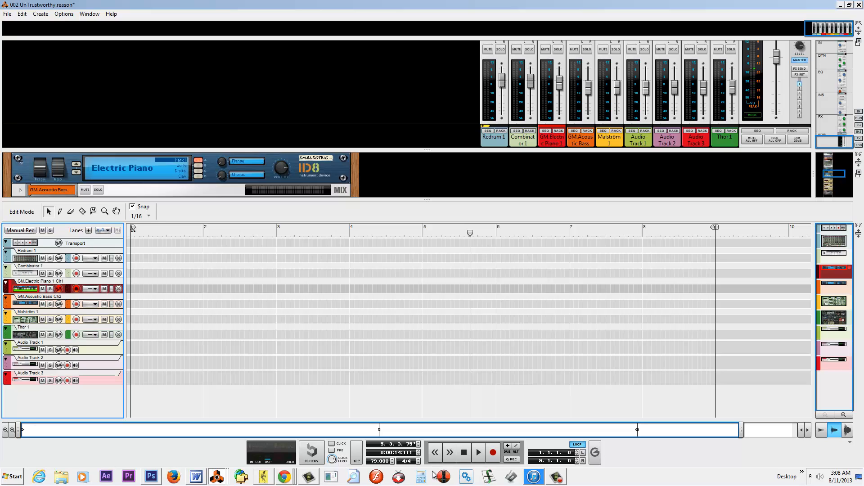
{"action": "mouse_move", "coordinate": [287, 479]}
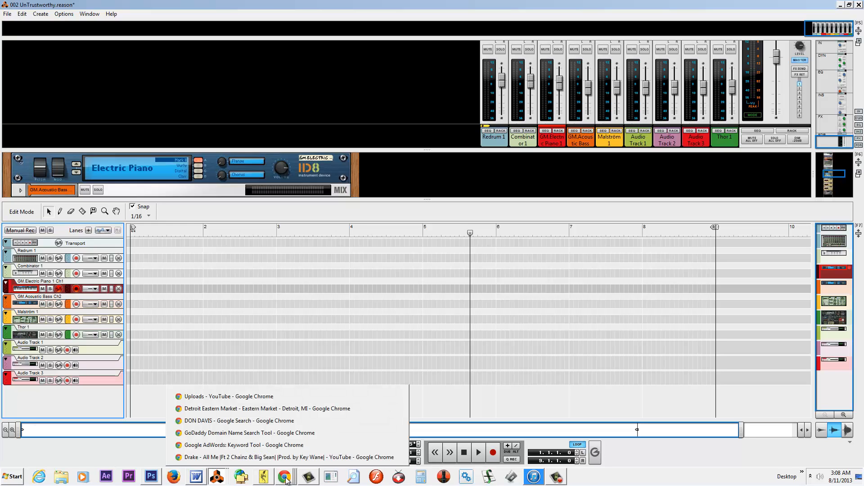
{"action": "left_click", "coordinate": [264, 478]}
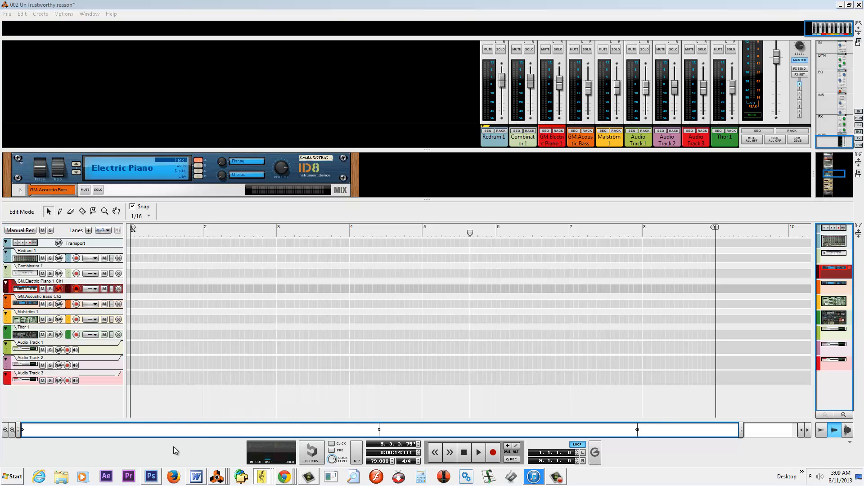
{"action": "right_click", "coordinate": [215, 479]}
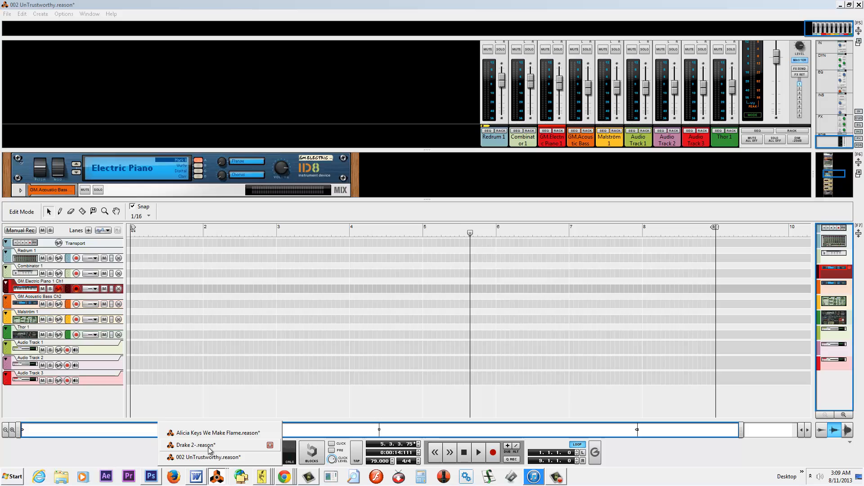
{"action": "left_click", "coordinate": [213, 458]}
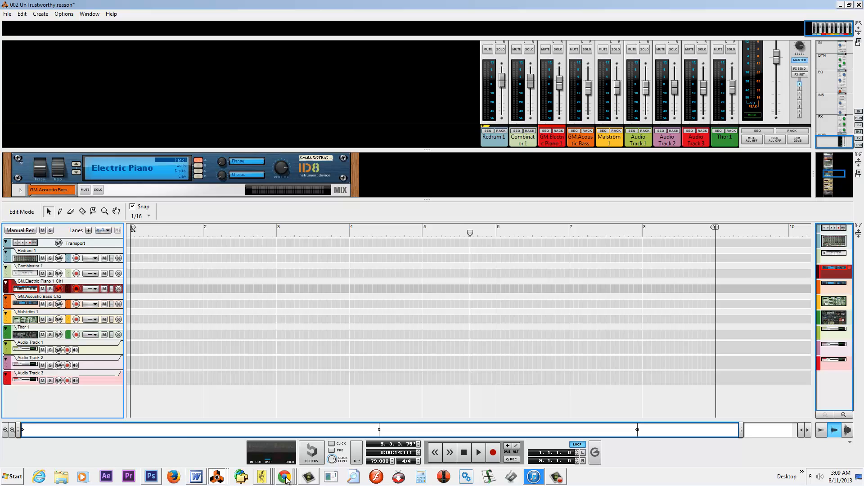
Return to the "Drake - All Me" YouTube video in Chrome and replay its opening passage.
{"action": "mouse_move", "coordinate": [287, 479]}
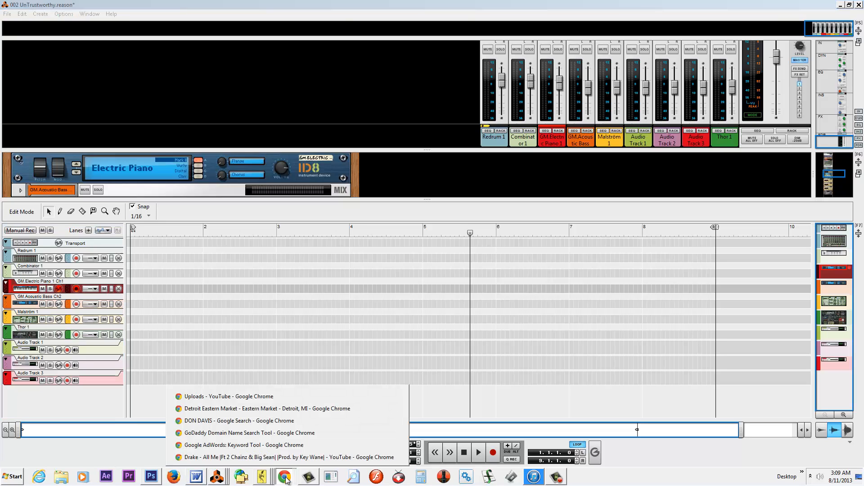
{"action": "left_click", "coordinate": [246, 457]}
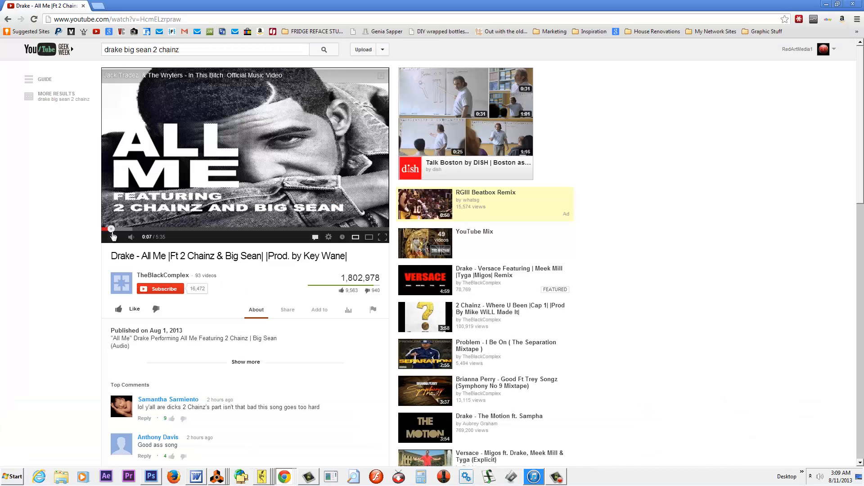
{"action": "left_click_drag", "start_coordinate": [111, 229], "coordinate": [110, 230]}
{"action": "left_click", "coordinate": [114, 238]}
{"action": "left_click", "coordinate": [114, 238]}
{"action": "left_click", "coordinate": [115, 238]}
{"action": "left_click", "coordinate": [114, 238]}
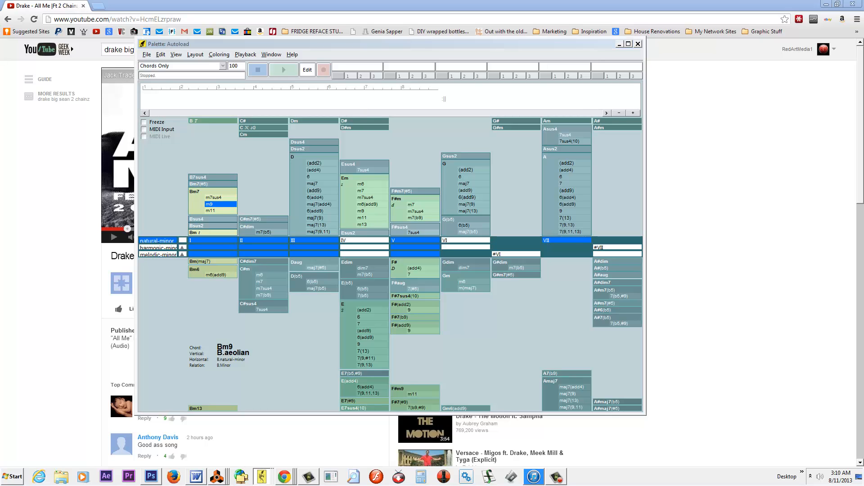
Place the Circle Of Fifths window beside the chord palette, set the key to E major and audition the Emaj7(9) chord.
{"action": "left_click_drag", "start_coordinate": [814, 53], "coordinate": [749, 55]}
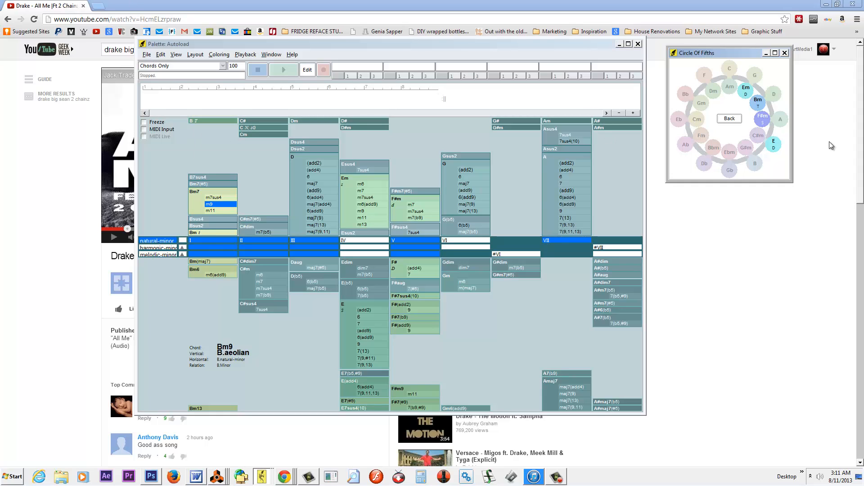
{"action": "left_click", "coordinate": [774, 145]}
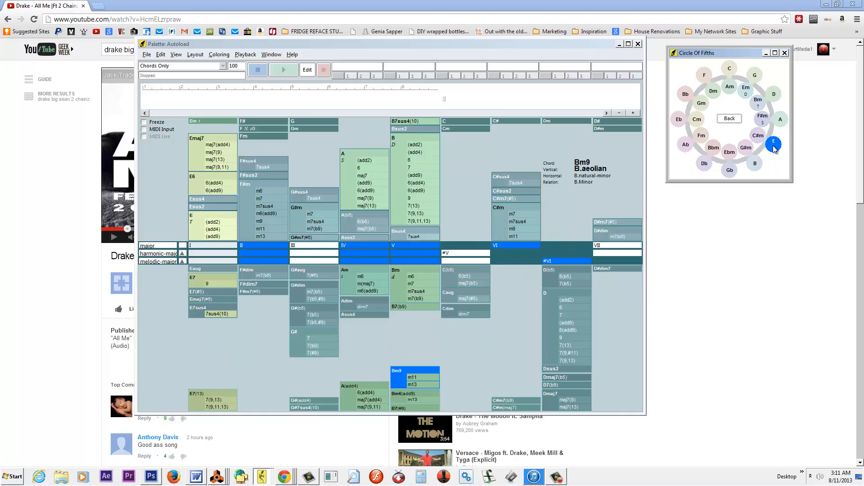
{"action": "left_click", "coordinate": [220, 152]}
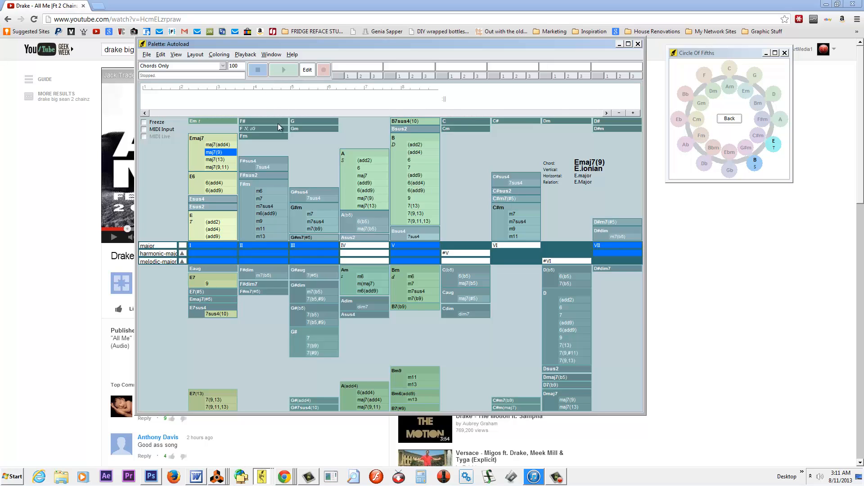
Set the chord palette to E minor and audition the Em9 and D#aug chords.
{"action": "left_click", "coordinate": [749, 90]}
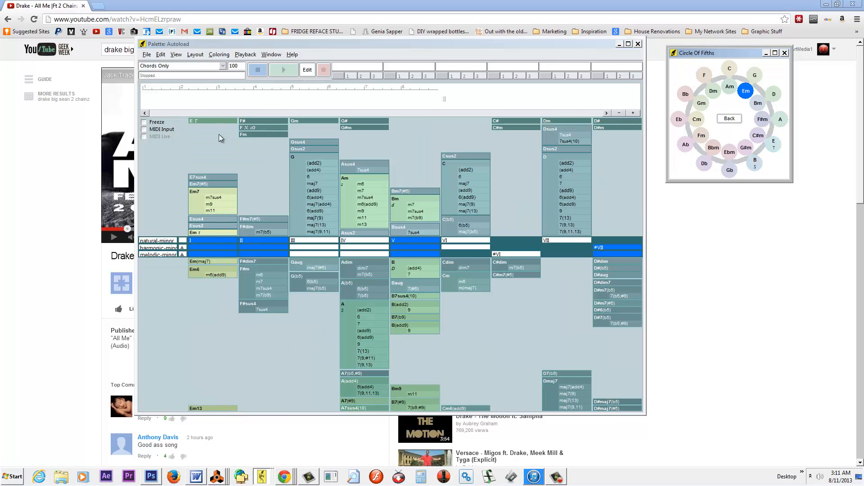
{"action": "left_click", "coordinate": [219, 204]}
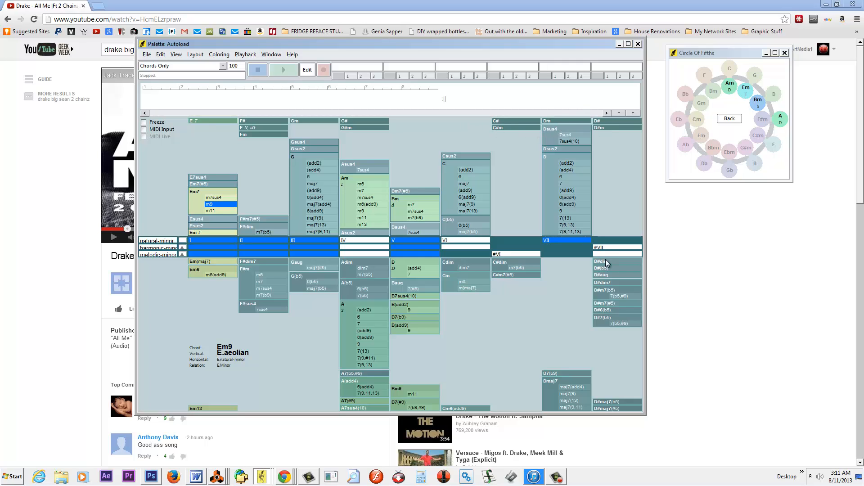
{"action": "left_click", "coordinate": [605, 276]}
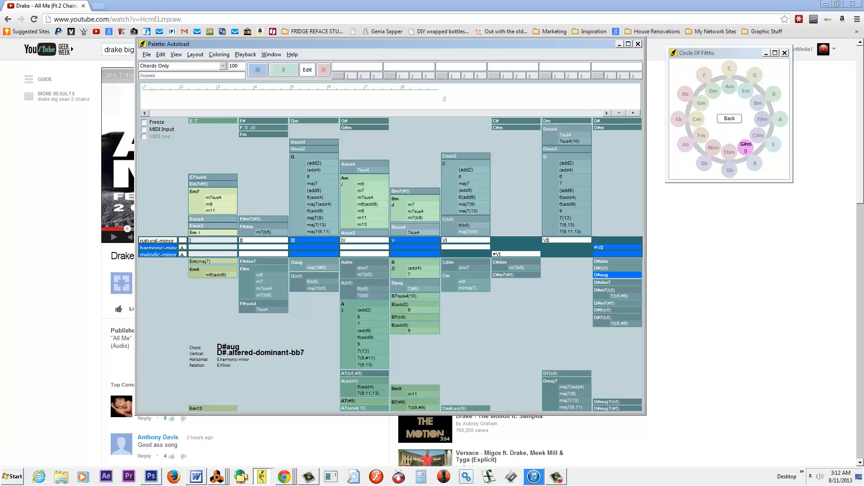
Place the Keyboard window below the Circle Of Fifths, and reposition and enlarge the chord palette beside them.
{"action": "left_click_drag", "start_coordinate": [782, 227], "coordinate": [495, 179]}
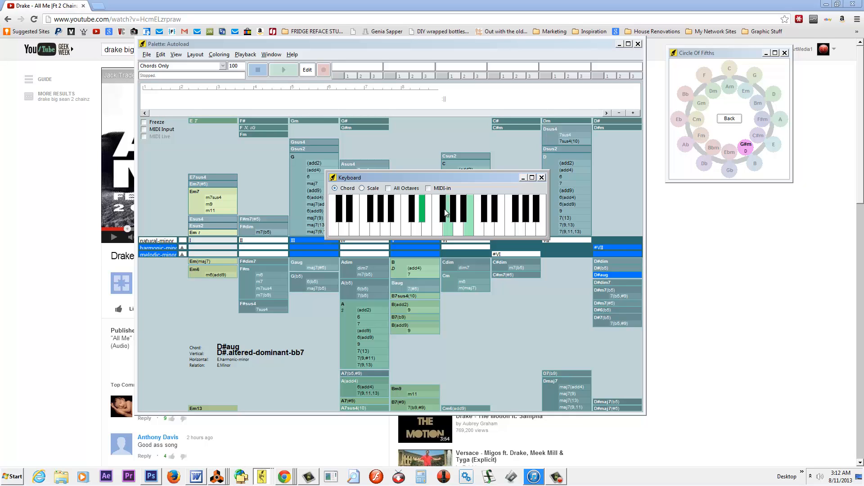
{"action": "left_click_drag", "start_coordinate": [454, 178], "coordinate": [758, 211]}
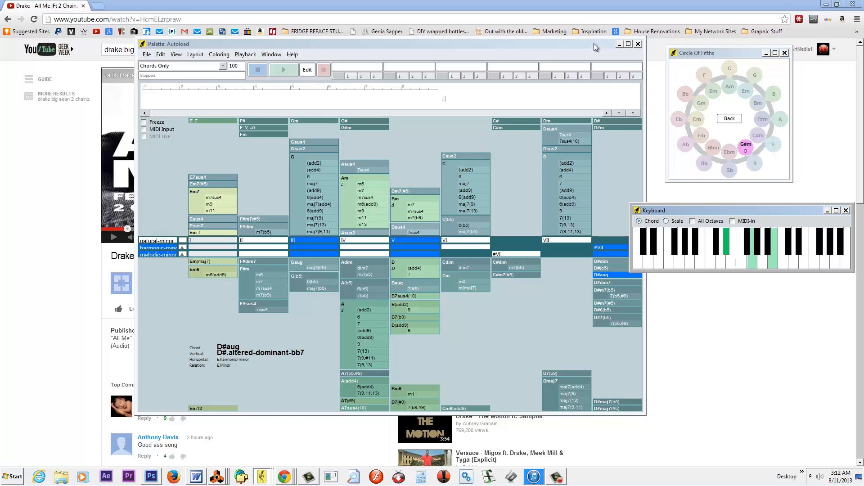
{"action": "left_click_drag", "start_coordinate": [594, 43], "coordinate": [546, 42]}
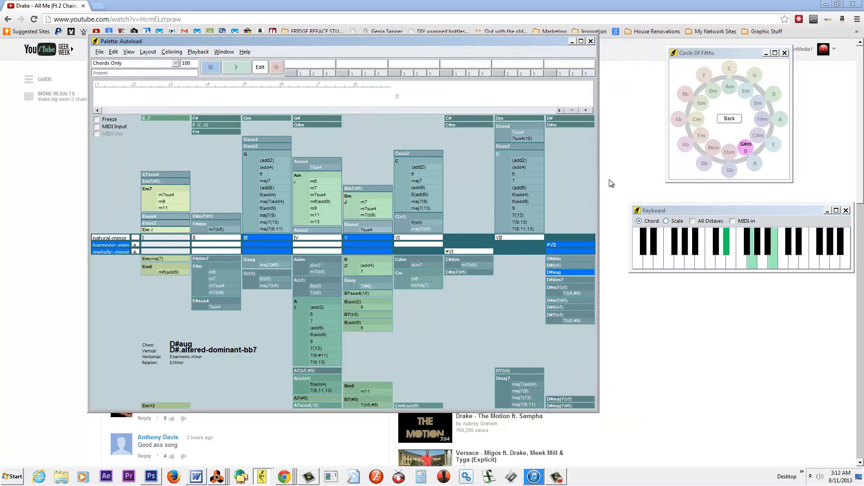
{"action": "left_click_drag", "start_coordinate": [597, 180], "coordinate": [626, 180]}
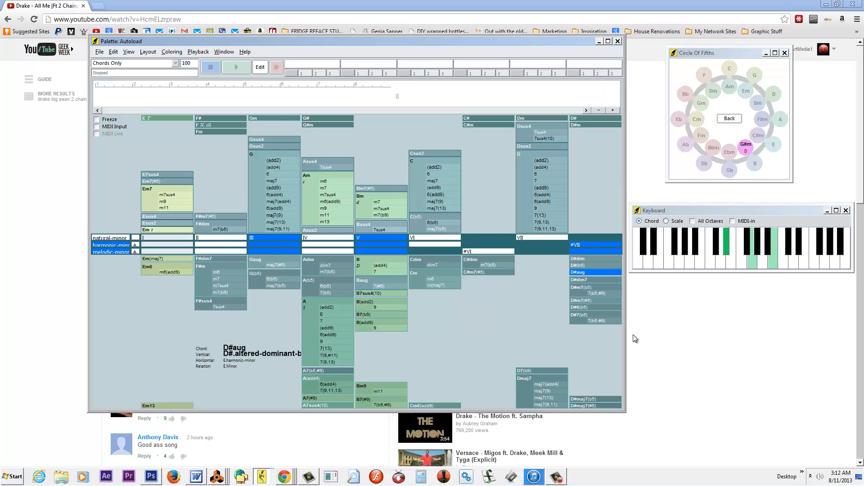
{"action": "left_click_drag", "start_coordinate": [593, 411], "coordinate": [600, 432]}
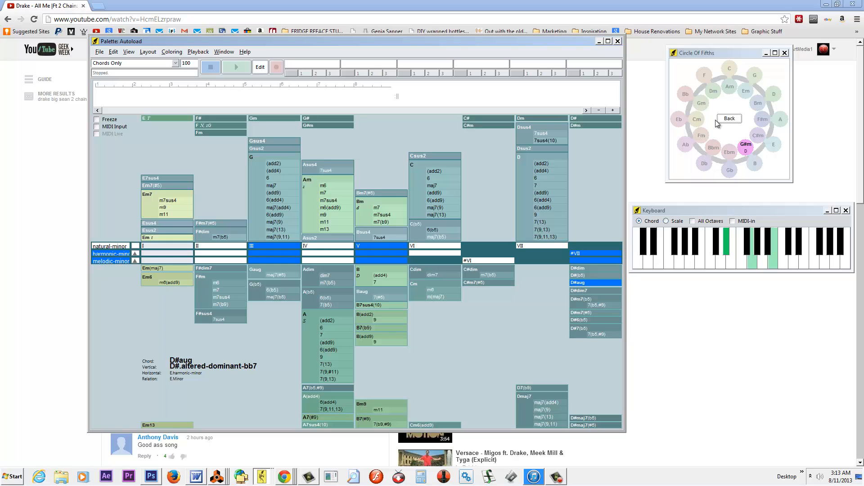
Change the chord palette's key to F major and on to F minor, and audition the Fm9 and Dbmaj7 chords.
{"action": "left_click", "coordinate": [705, 75]}
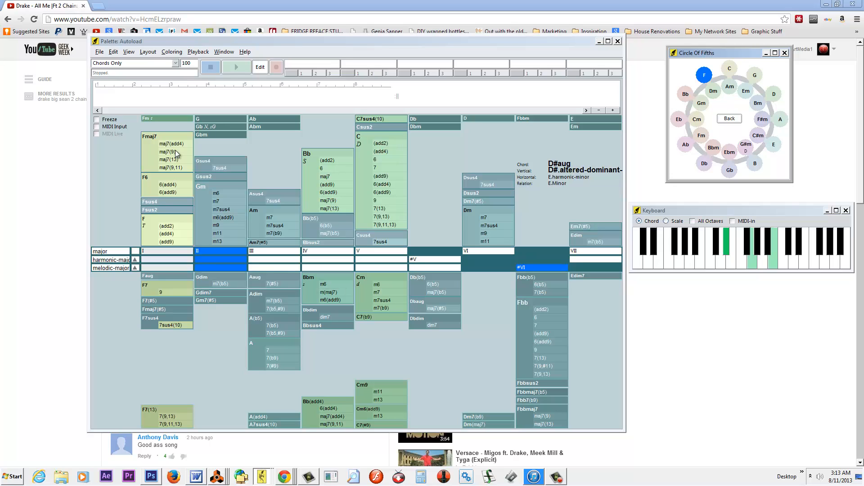
{"action": "left_click", "coordinate": [701, 136]}
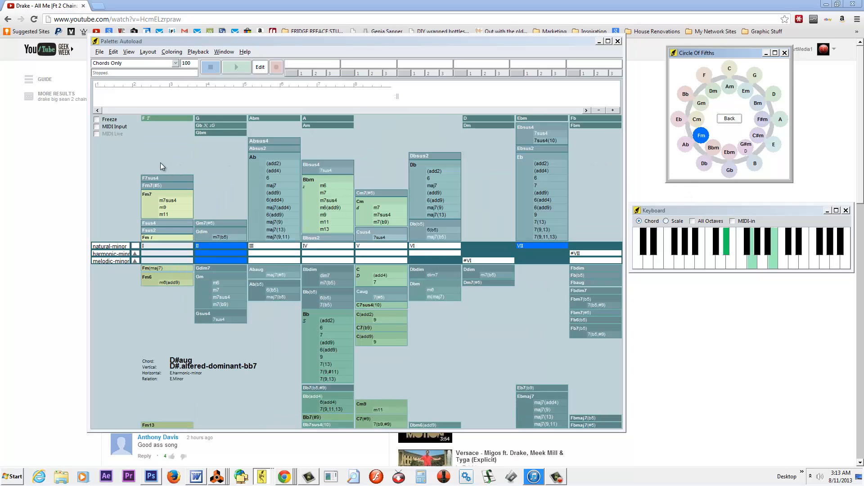
{"action": "left_click", "coordinate": [174, 211]}
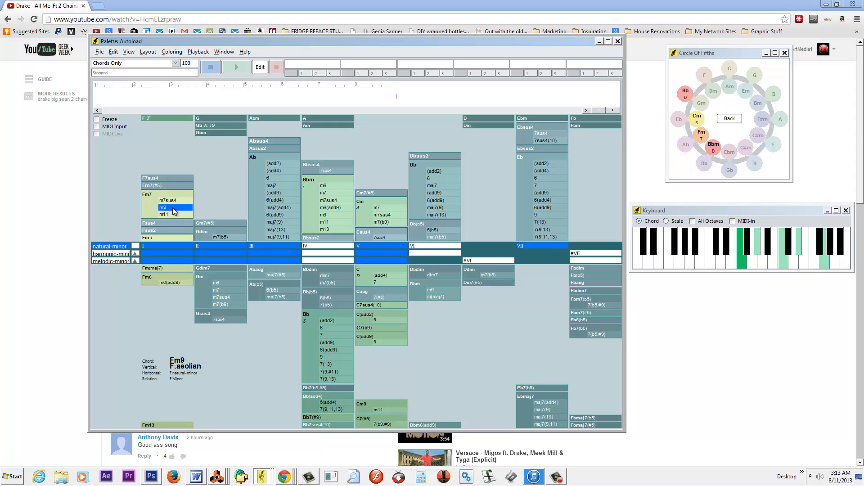
{"action": "left_click", "coordinate": [439, 185]}
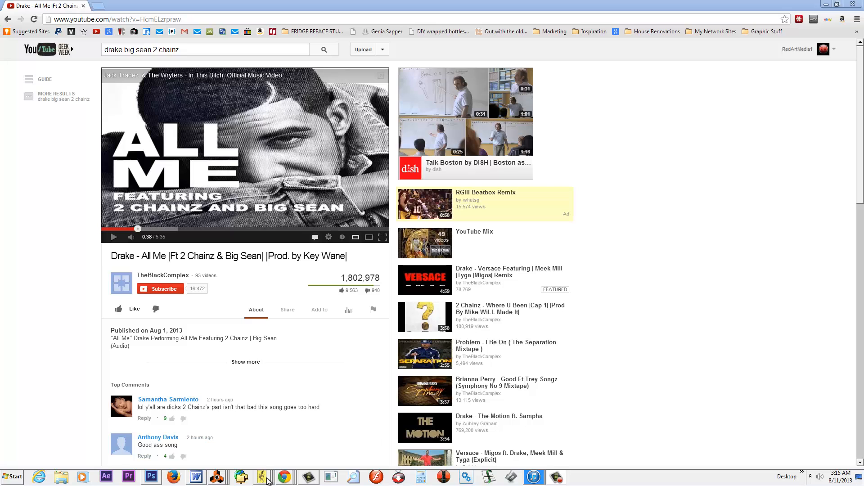
Switch to the chord palette windows, move the Keyboard window over the palette and sound individual notes on it.
{"action": "mouse_move", "coordinate": [268, 480]}
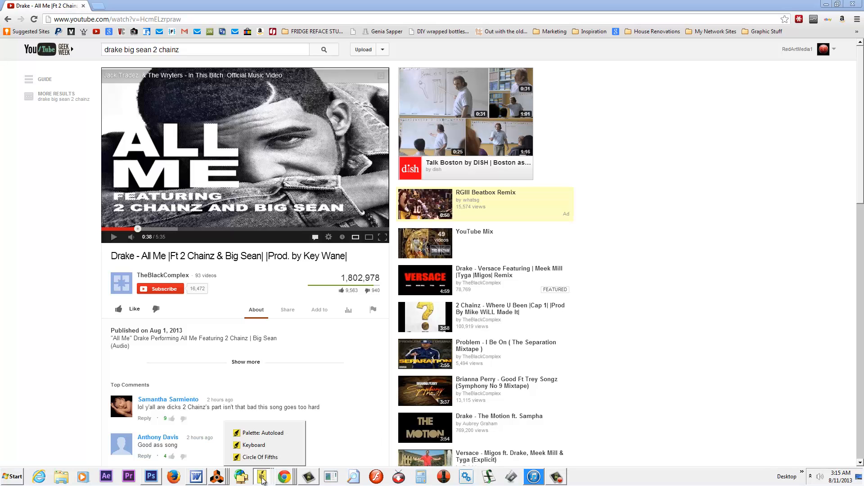
{"action": "left_click", "coordinate": [265, 450]}
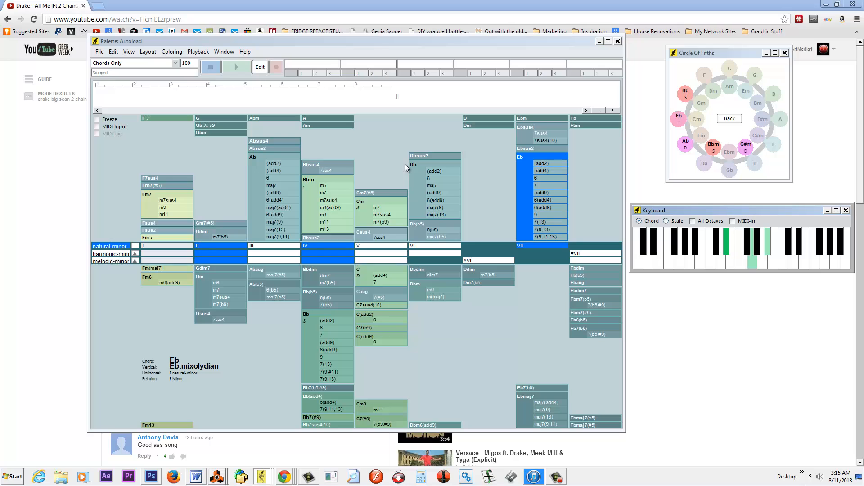
{"action": "left_click_drag", "start_coordinate": [729, 211], "coordinate": [514, 173]}
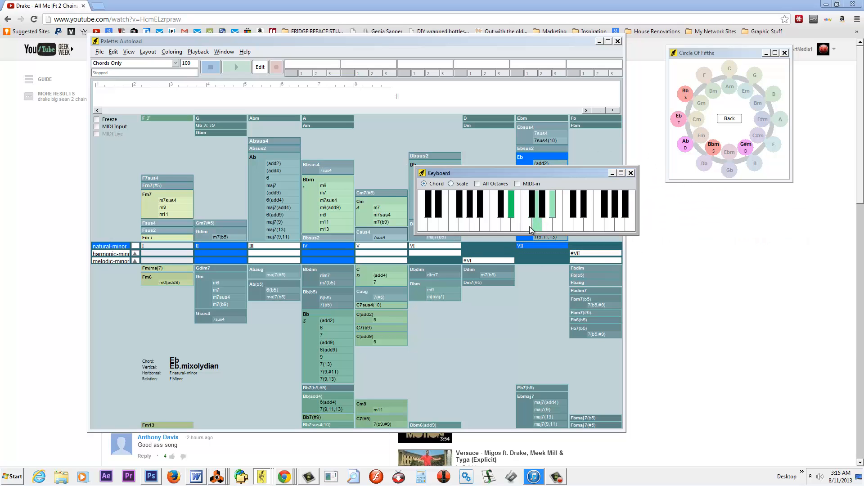
{"action": "left_click", "coordinate": [530, 229]}
{"action": "left_click", "coordinate": [491, 223]}
{"action": "left_click", "coordinate": [501, 212]}
{"action": "left_click", "coordinate": [511, 210]}
{"action": "left_click", "coordinate": [527, 225]}
{"action": "left_click", "coordinate": [529, 229]}
{"action": "left_click", "coordinate": [527, 225]}
Rearrange the windows so the Circle Of Fifths and the Keyboard sit stacked beside the chord palette.
{"action": "left_click_drag", "start_coordinate": [556, 177], "coordinate": [767, 207]}
{"action": "left_click_drag", "start_coordinate": [551, 40], "coordinate": [508, 31]}
{"action": "left_click_drag", "start_coordinate": [739, 207], "coordinate": [693, 216]}
{"action": "left_click_drag", "start_coordinate": [722, 55], "coordinate": [662, 72]}
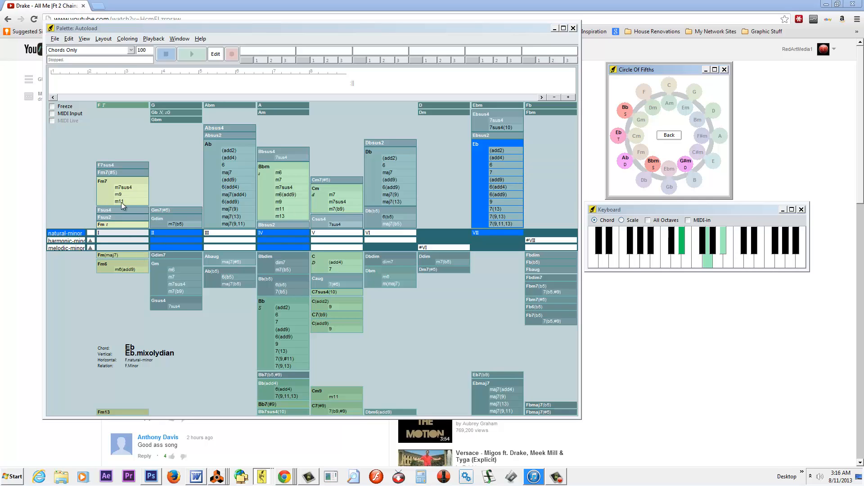
Place the Fm7 chord at bar 1 and the Dbmaj7 chord at bar 2 of the palette's timeline.
{"action": "left_click_drag", "start_coordinate": [120, 196], "coordinate": [71, 94]}
{"action": "left_click", "coordinate": [105, 193]}
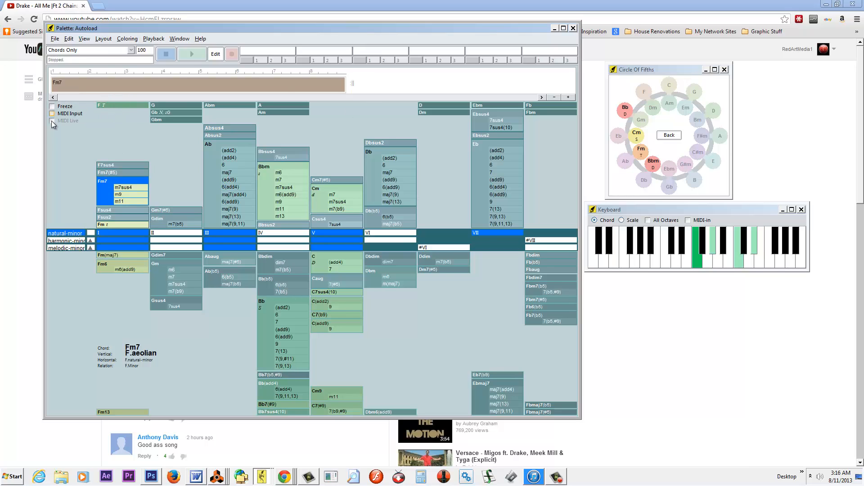
{"action": "left_click", "coordinate": [68, 85]}
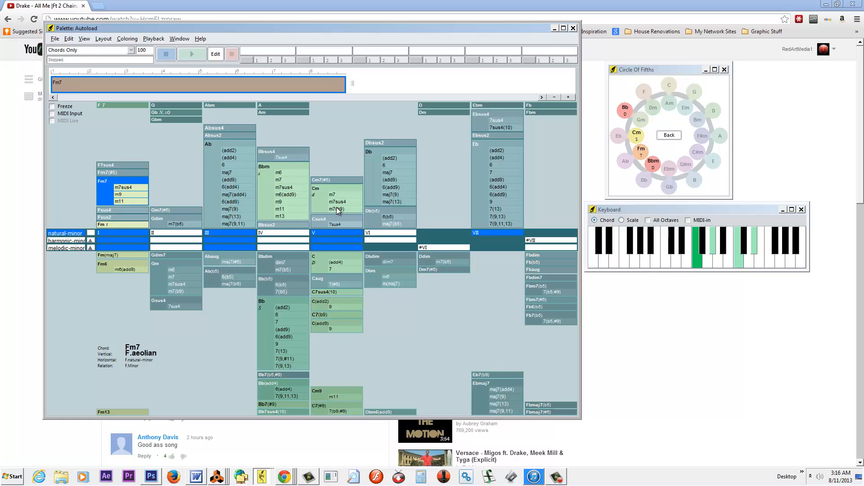
{"action": "left_click", "coordinate": [392, 174]}
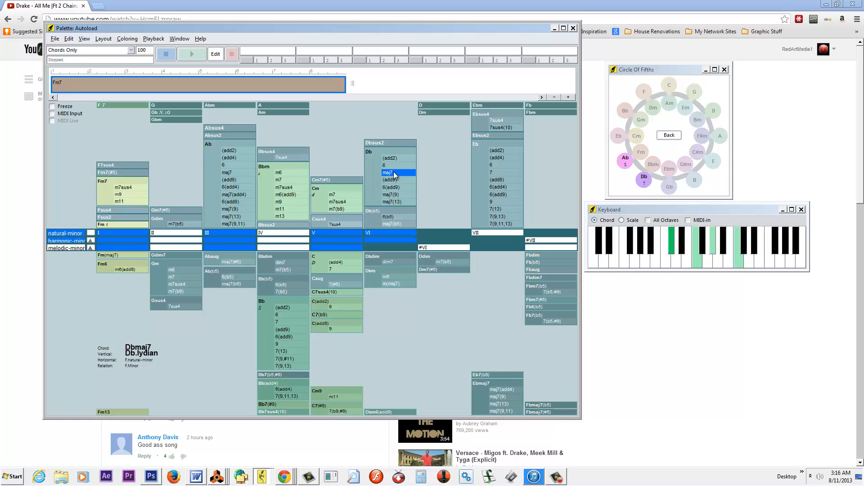
{"action": "left_click_drag", "start_coordinate": [394, 174], "coordinate": [100, 85]}
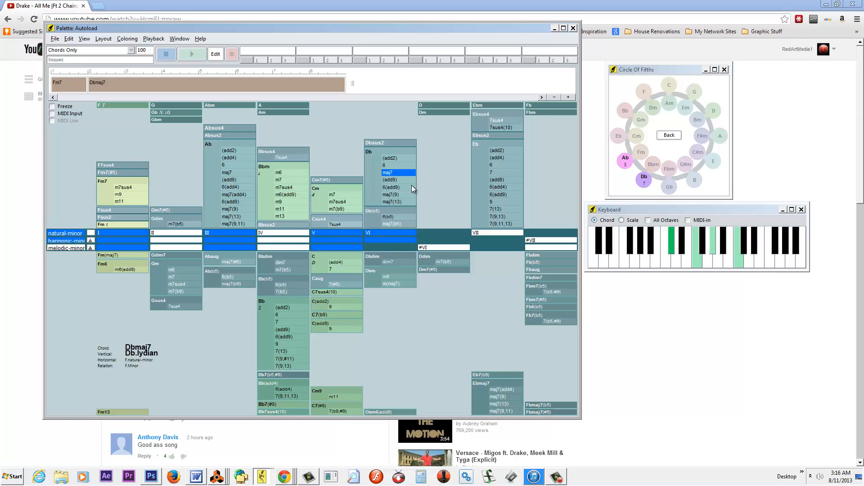
Audition the Ebsus2, Ebmaj7(9) and Ebm chords as candidates for the third chord.
{"action": "left_click", "coordinate": [479, 122]}
{"action": "left_click", "coordinate": [492, 136]}
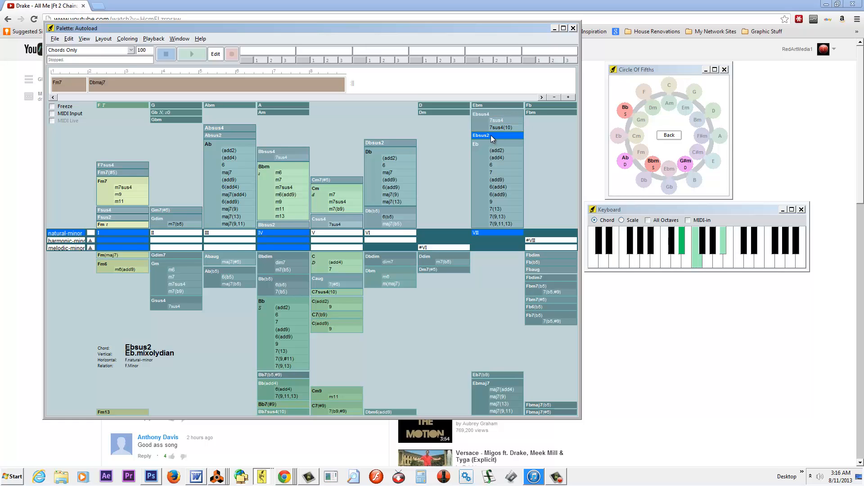
{"action": "left_click", "coordinate": [500, 397]}
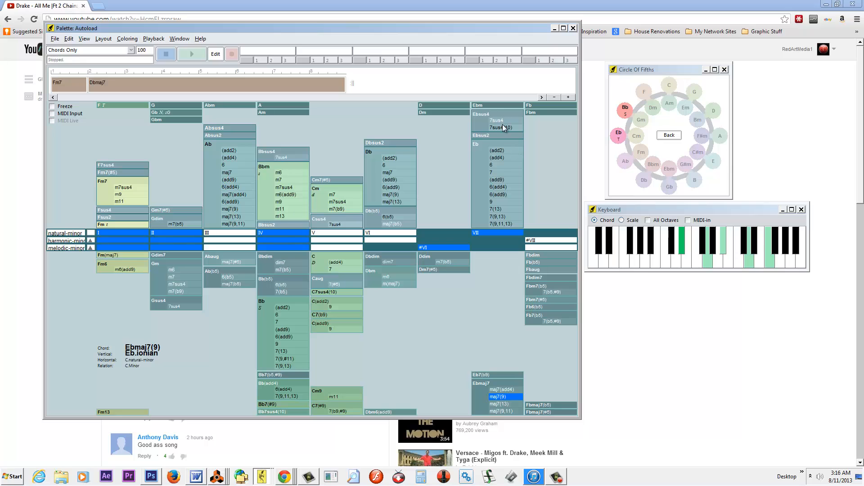
{"action": "left_click", "coordinate": [491, 106]}
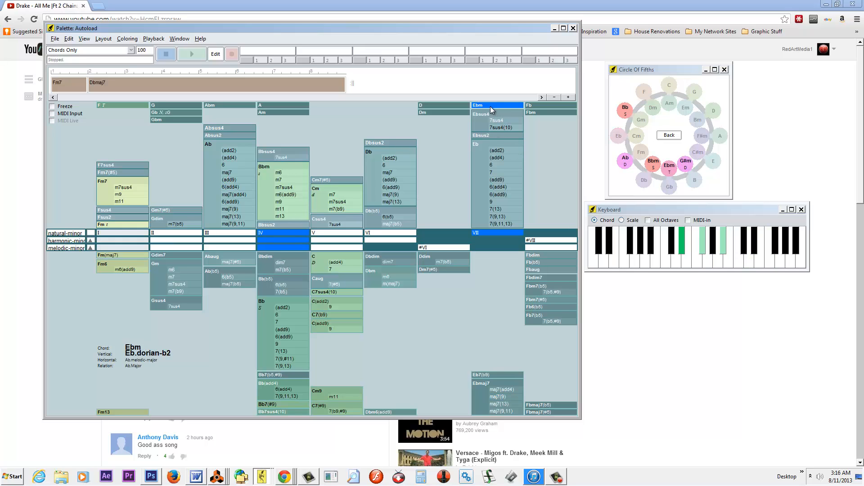
Replay the Fm7 and Dbmaj7 chords in the timeline, followed by the Eb7sus4 chord from the palette.
{"action": "left_click", "coordinate": [72, 87]}
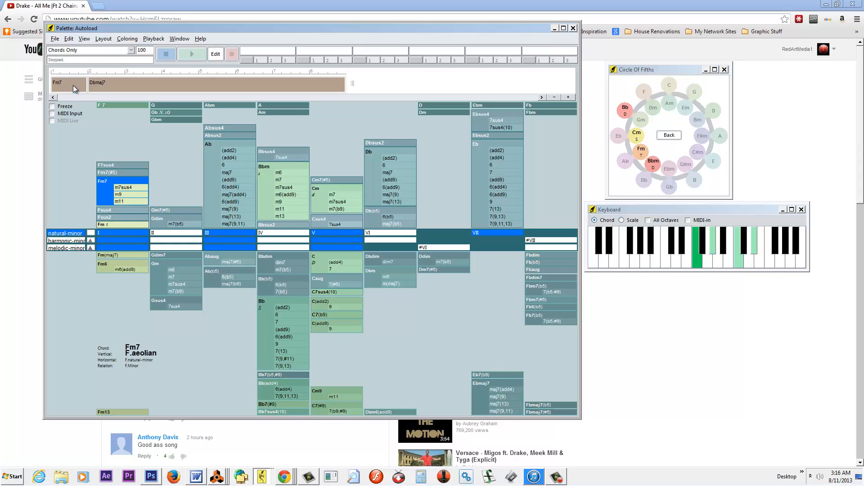
{"action": "left_click", "coordinate": [111, 85]}
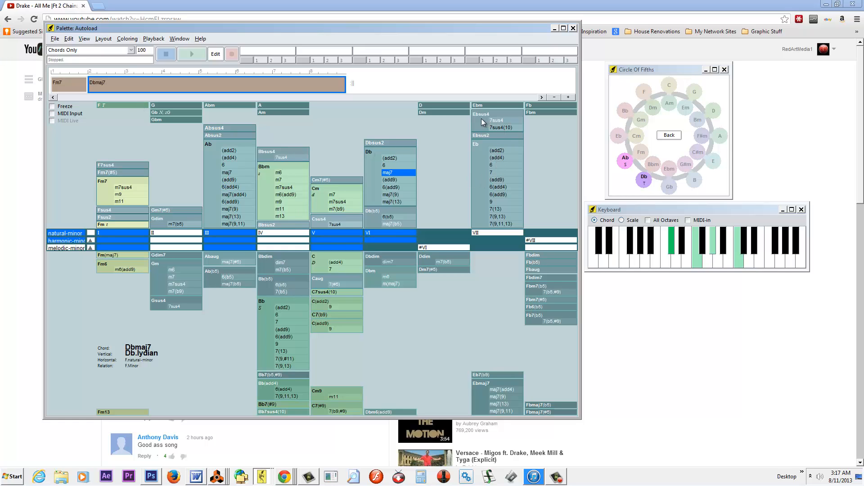
{"action": "left_click", "coordinate": [505, 120]}
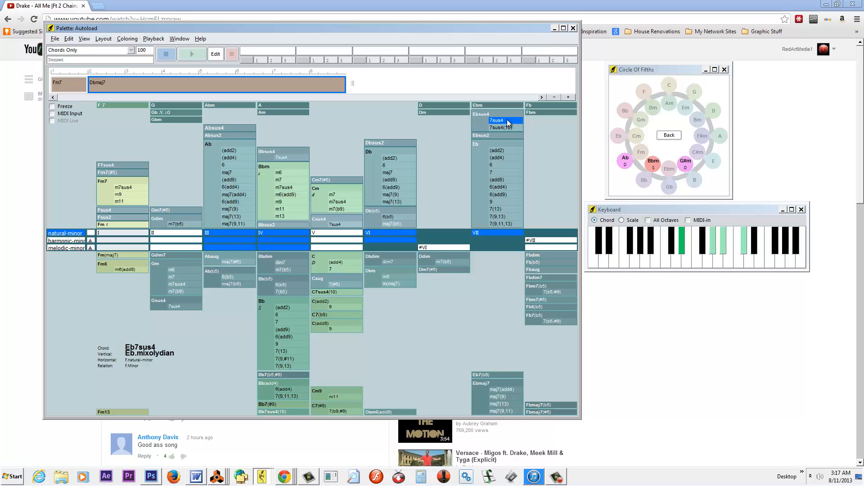
Add the Ebm9 chord to the palette's Eb column and audition it.
{"action": "right_click", "coordinate": [508, 122]}
{"action": "mouse_move", "coordinate": [541, 193]}
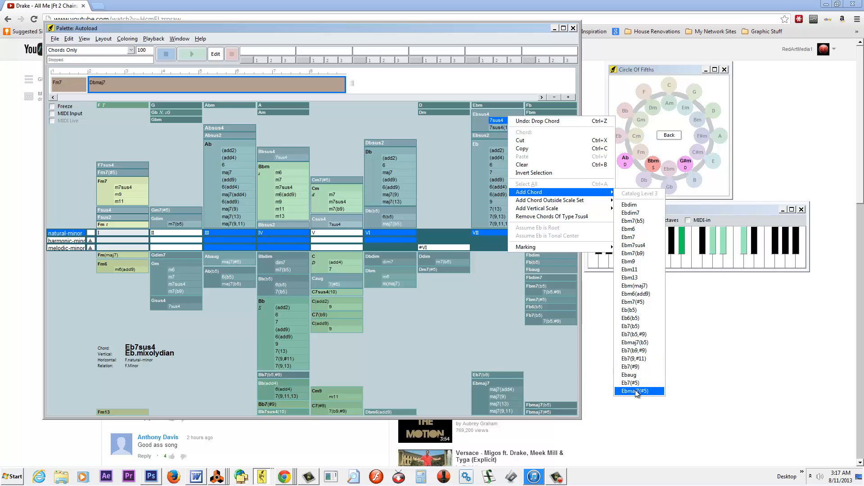
{"action": "left_click", "coordinate": [629, 263]}
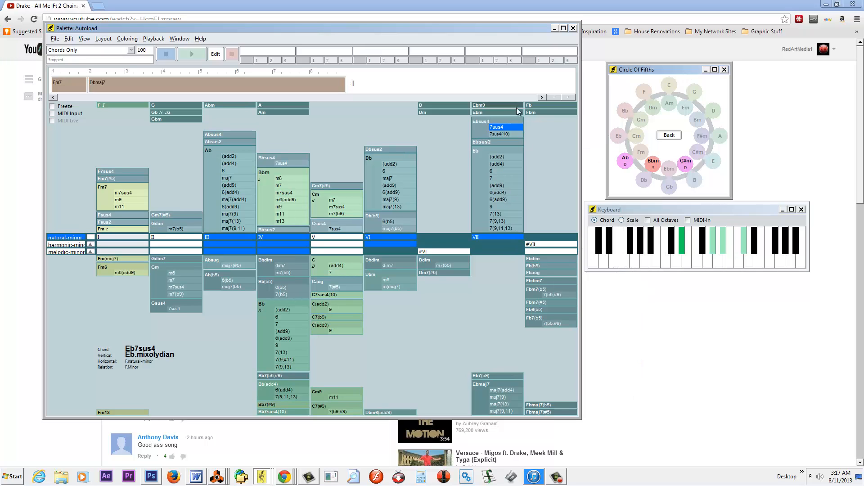
{"action": "left_click", "coordinate": [490, 107]}
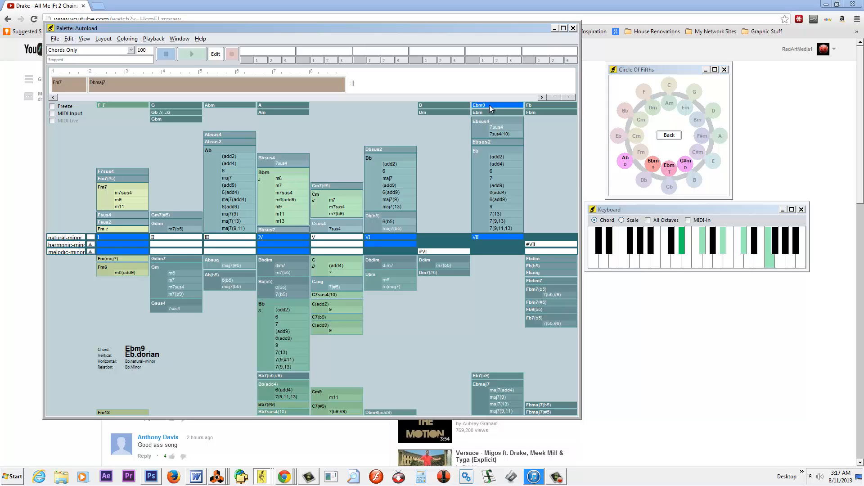
Add the Ebaug chord to the palette's Eb column and audition it.
{"action": "right_click", "coordinate": [491, 108]}
{"action": "mouse_move", "coordinate": [518, 177]}
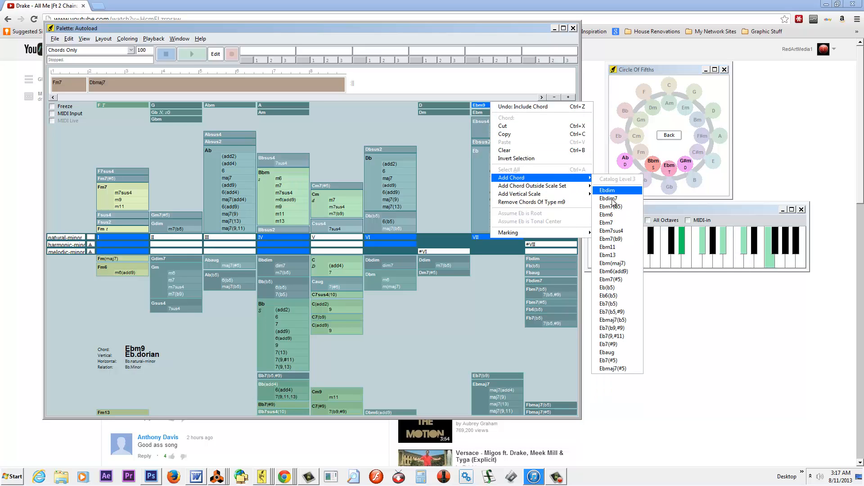
{"action": "left_click", "coordinate": [610, 354]}
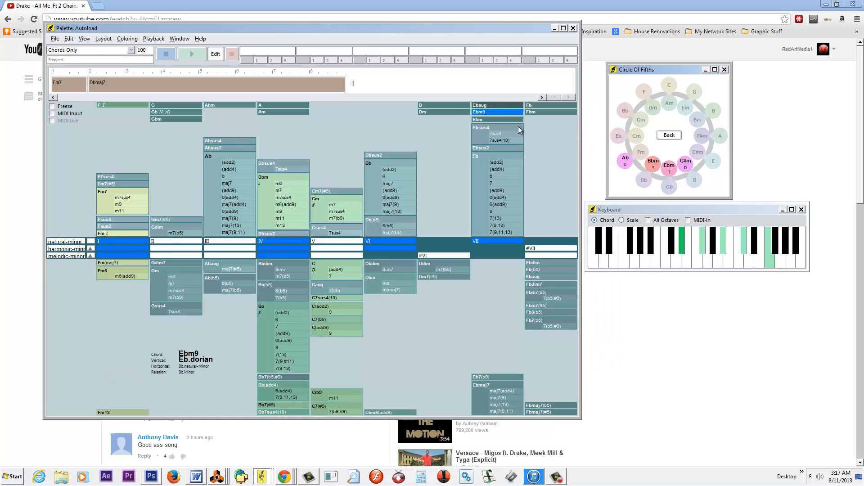
{"action": "left_click", "coordinate": [500, 107]}
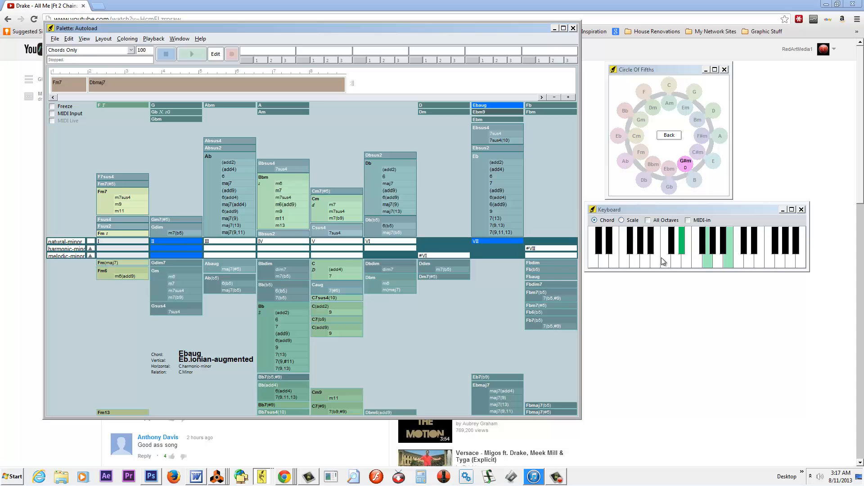
Switch to the YouTube video of "All Me" and replay the passage from about 0:22 to 0:34 to hear its chords.
{"action": "left_click", "coordinate": [714, 342]}
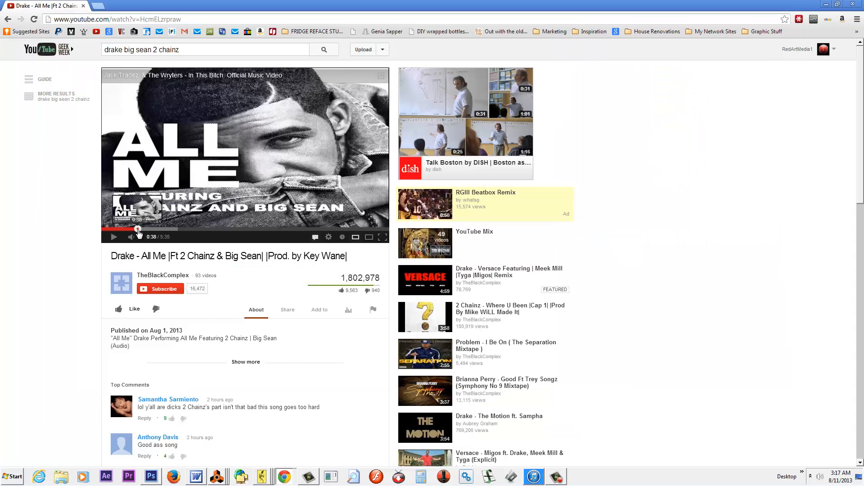
{"action": "left_click", "coordinate": [135, 230]}
{"action": "left_click", "coordinate": [114, 237]}
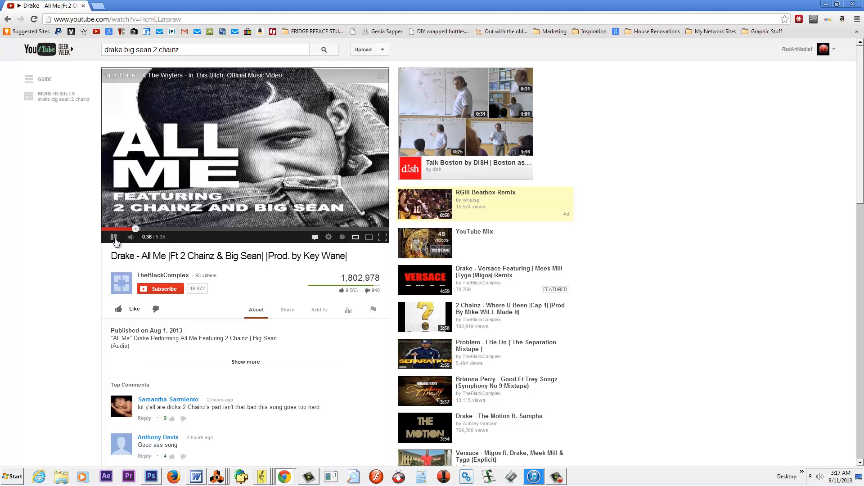
{"action": "left_click", "coordinate": [114, 240]}
{"action": "left_click", "coordinate": [122, 229]}
{"action": "left_click", "coordinate": [114, 239]}
{"action": "left_click", "coordinate": [116, 240]}
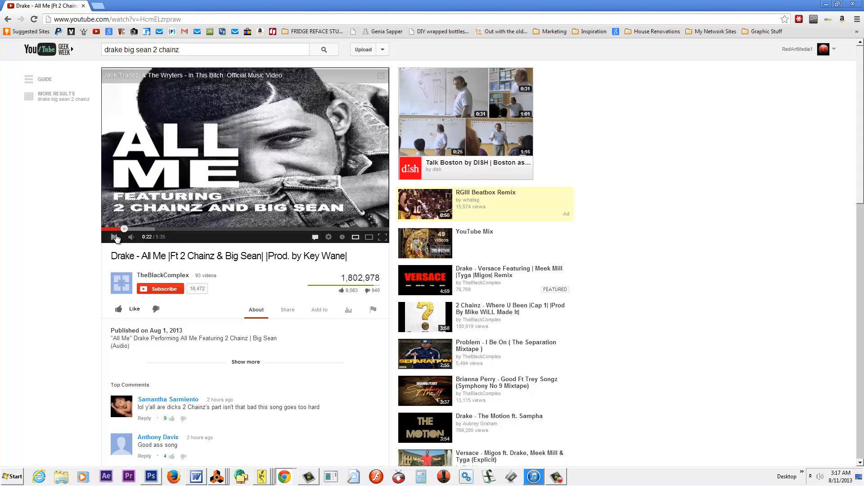
{"action": "left_click", "coordinate": [115, 239]}
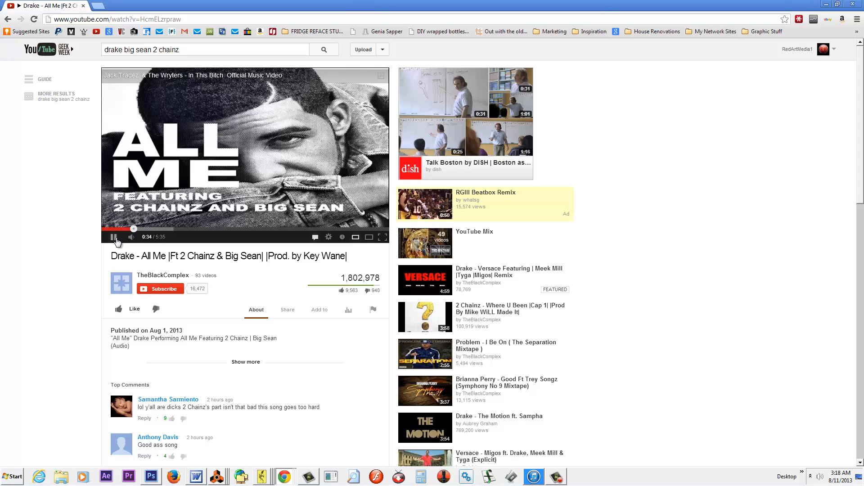
{"action": "left_click", "coordinate": [115, 238]}
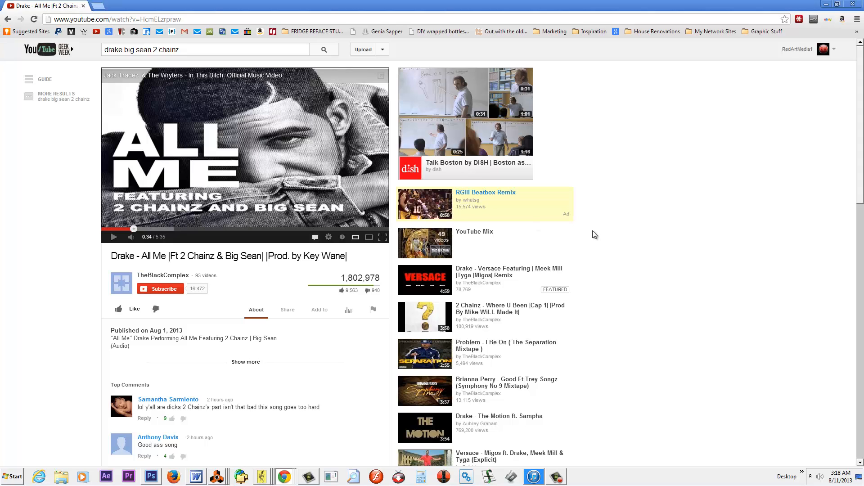
Return to the chord palette windows and audition the Eb chord.
{"action": "mouse_move", "coordinate": [259, 483]}
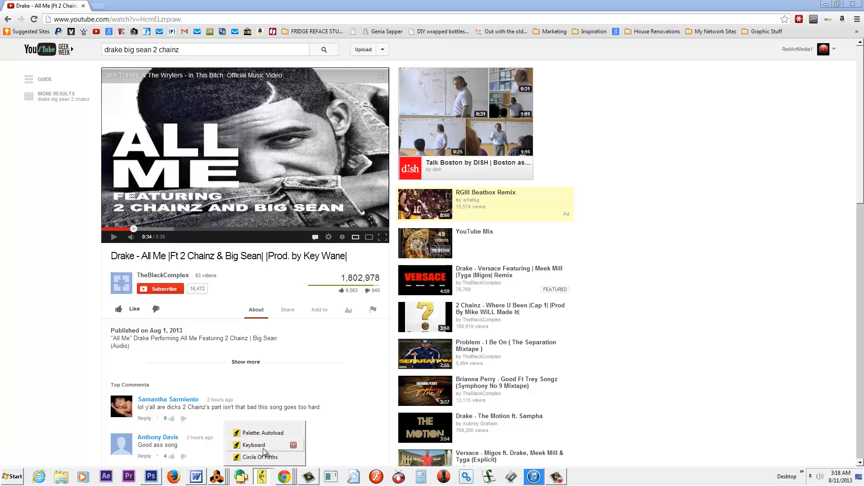
{"action": "left_click", "coordinate": [263, 446]}
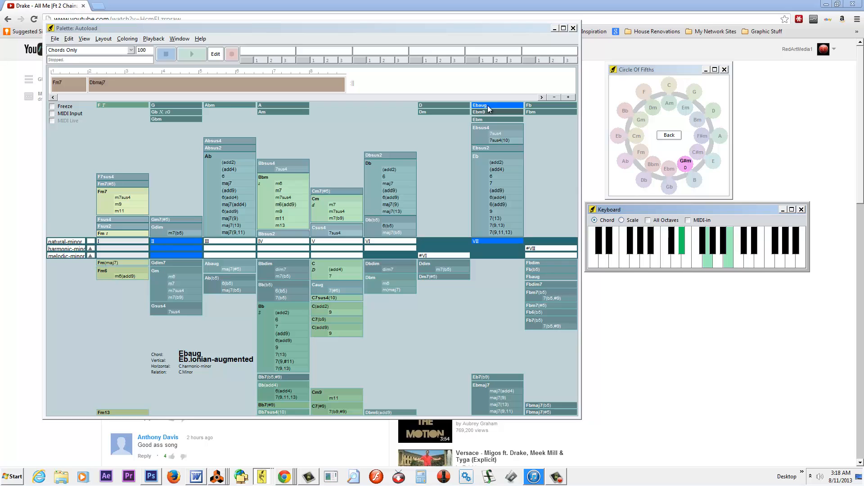
{"action": "left_click", "coordinate": [480, 185]}
{"action": "right_click", "coordinate": [481, 184]}
{"action": "mouse_move", "coordinate": [517, 259]}
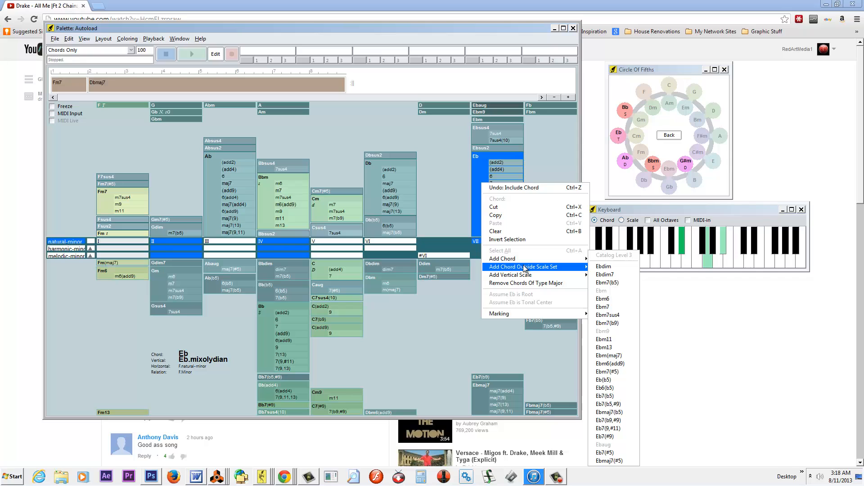
{"action": "left_click", "coordinate": [464, 309]}
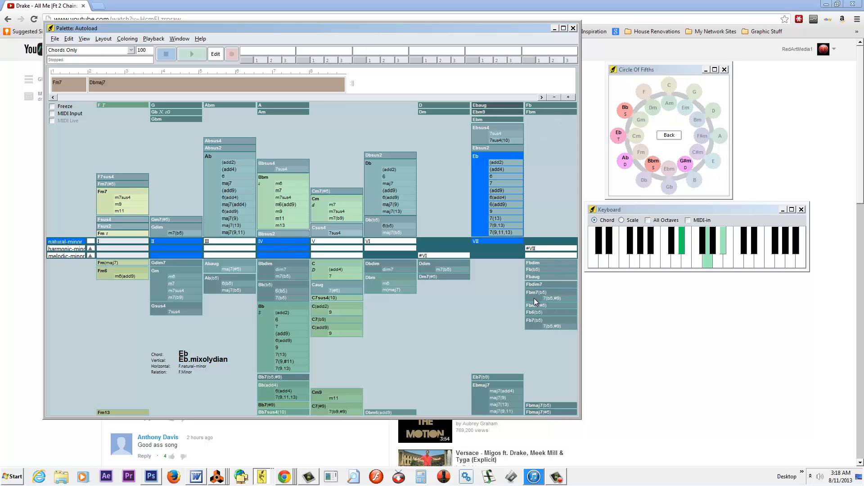
{"action": "right_click", "coordinate": [550, 102]}
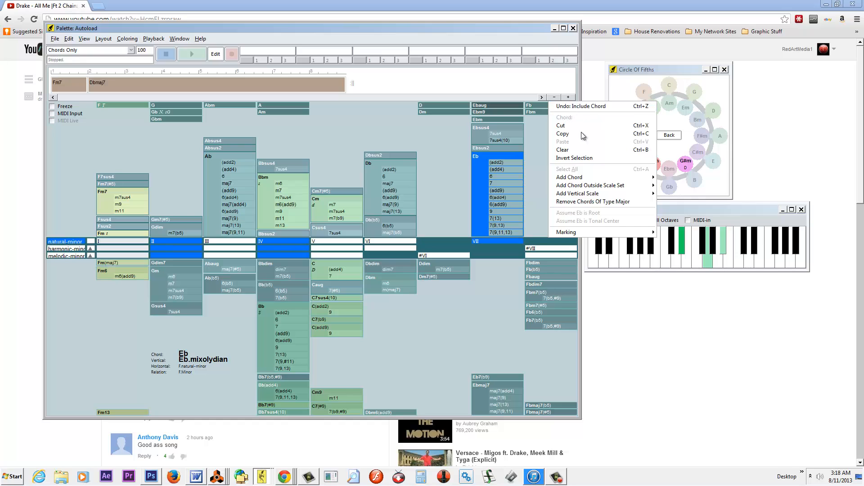
{"action": "mouse_move", "coordinate": [582, 179]}
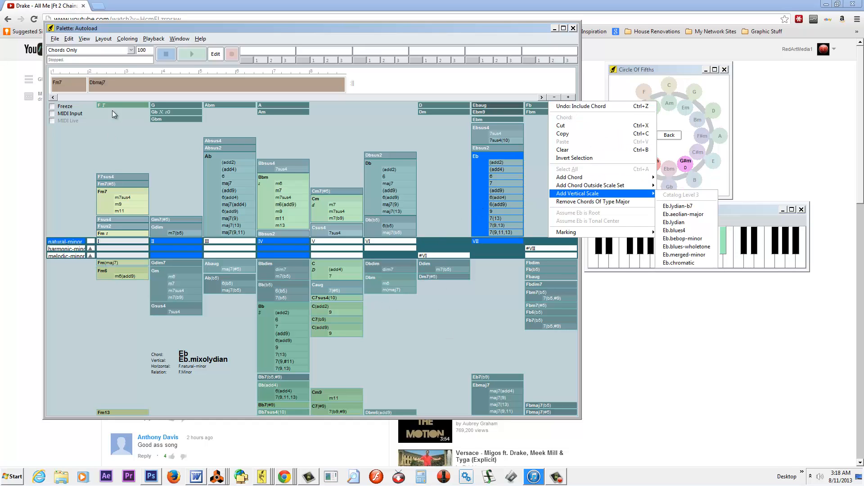
{"action": "left_click", "coordinate": [171, 176]}
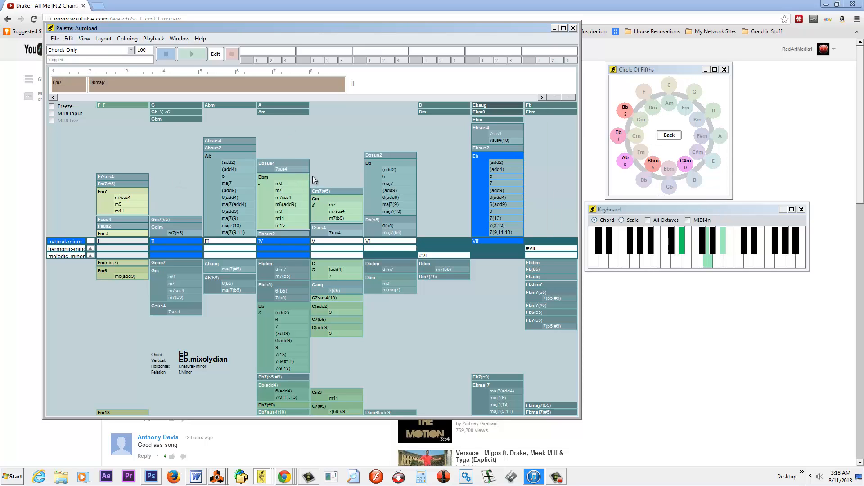
Place the Eb7sus4(10) chord at bar 3 of the timeline after Dbmaj7, and replay the Fm7 chord.
{"action": "left_click", "coordinate": [499, 140]}
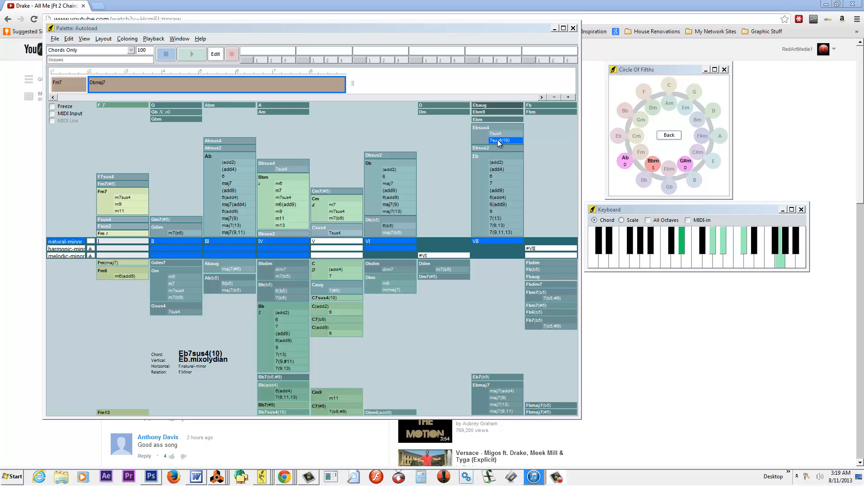
{"action": "left_click_drag", "start_coordinate": [498, 140], "coordinate": [134, 86]}
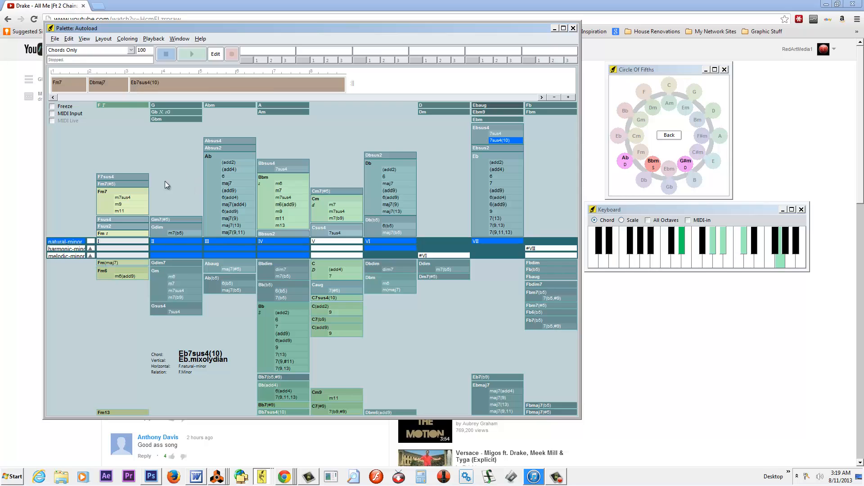
{"action": "left_click", "coordinate": [66, 90]}
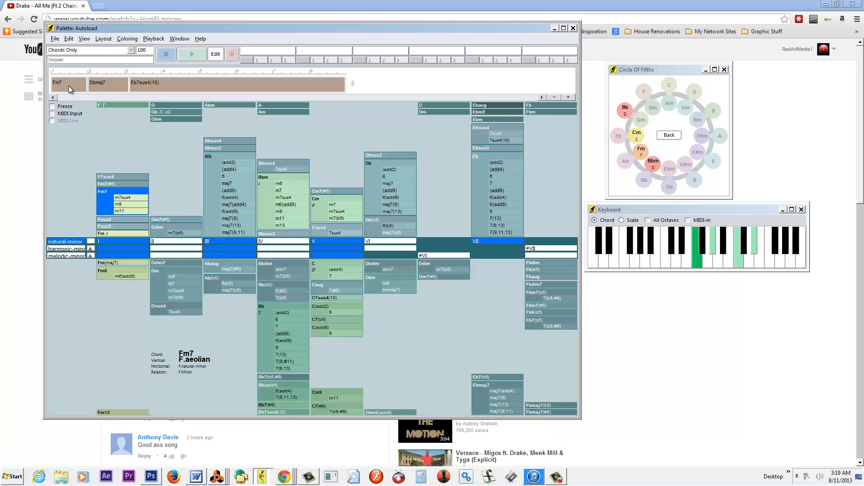
Audition the Dbmaj7 and Eb7sus4(10) chords in the timeline one after the other.
{"action": "left_click", "coordinate": [107, 85]}
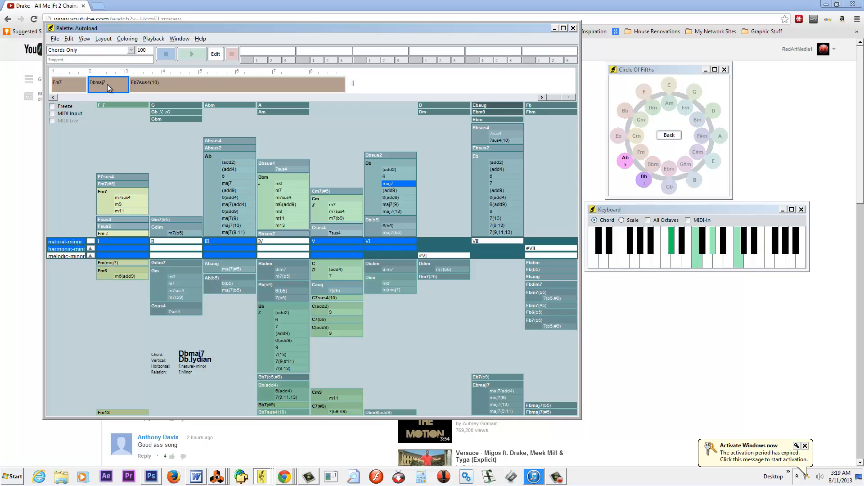
{"action": "left_click", "coordinate": [149, 83]}
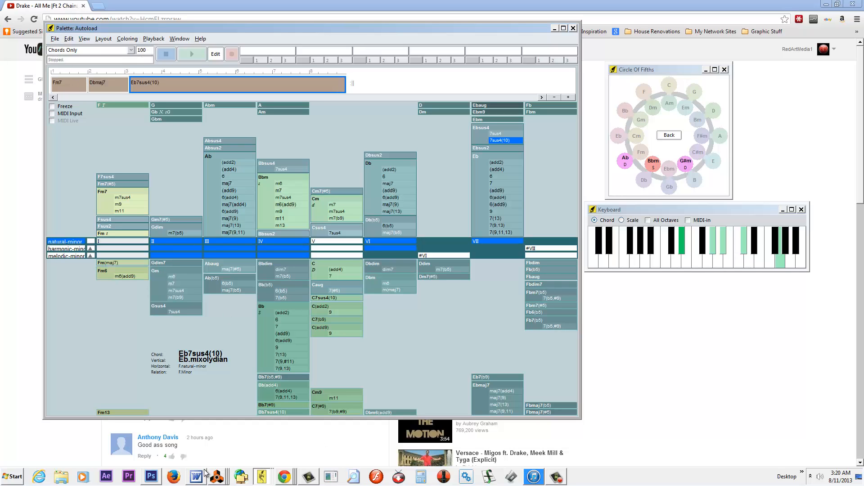
Set the tempo of the 002 UnTrustworthy song in Reason to 61, using the YouTube video of "All Me" as reference, and return to the song start.
{"action": "mouse_move", "coordinate": [219, 476]}
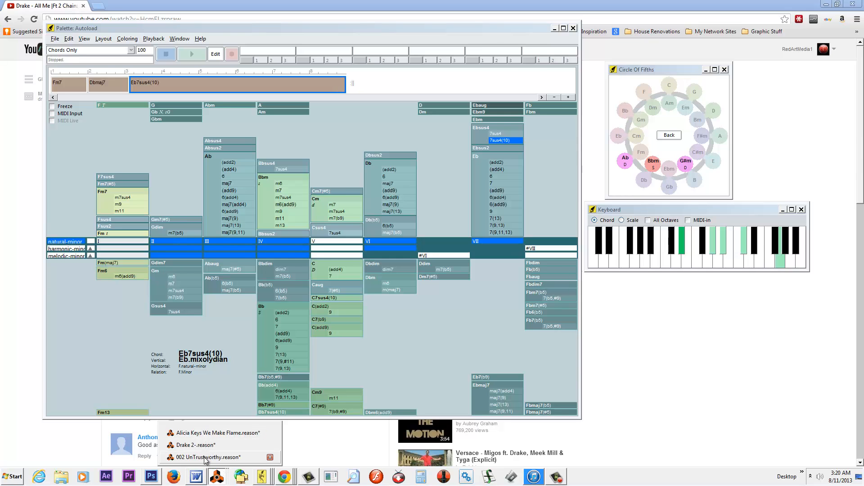
{"action": "left_click", "coordinate": [205, 457]}
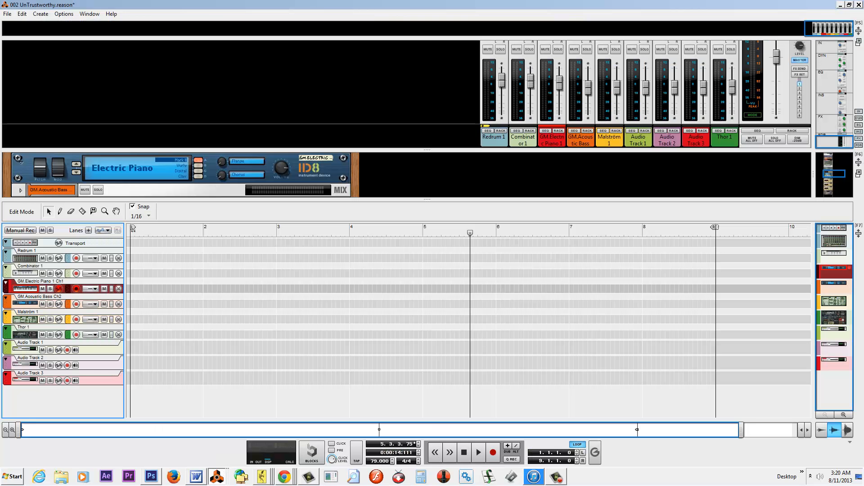
{"action": "key", "text": "alt+Tab"}
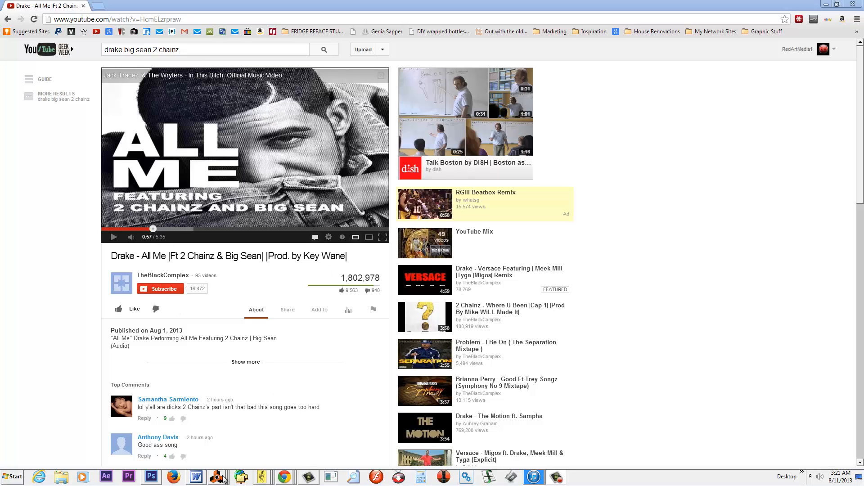
{"action": "mouse_move", "coordinate": [219, 479]}
{"action": "left_click", "coordinate": [268, 456]}
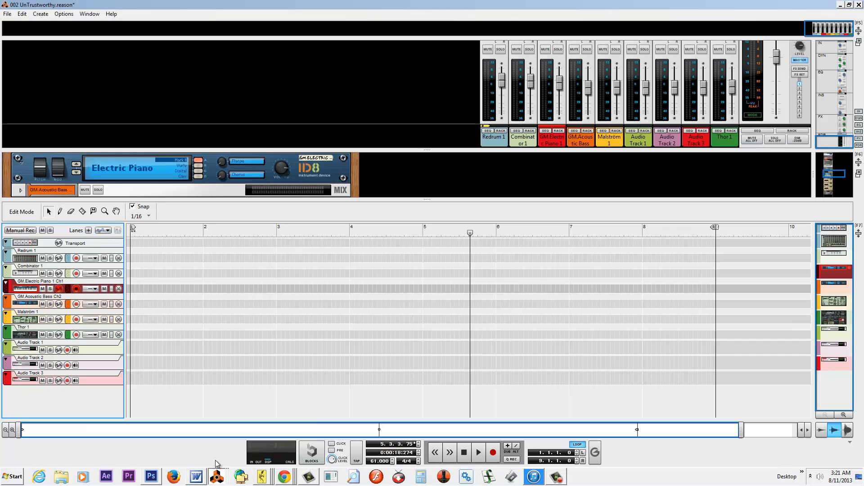
{"action": "left_click", "coordinate": [465, 457]}
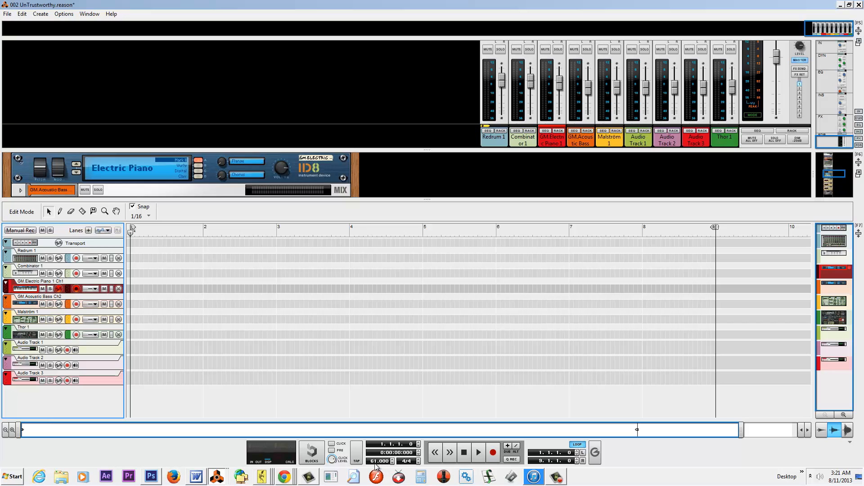
Switch back to the chord palette and set its tempo to 61.
{"action": "right_click", "coordinate": [263, 479]}
{"action": "left_click", "coordinate": [264, 456]}
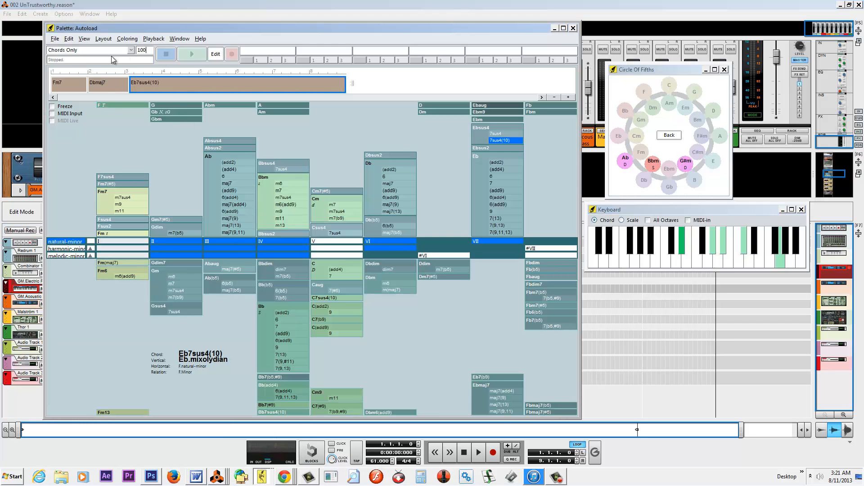
{"action": "double_click", "coordinate": [138, 51]}
{"action": "type", "text": "61"}
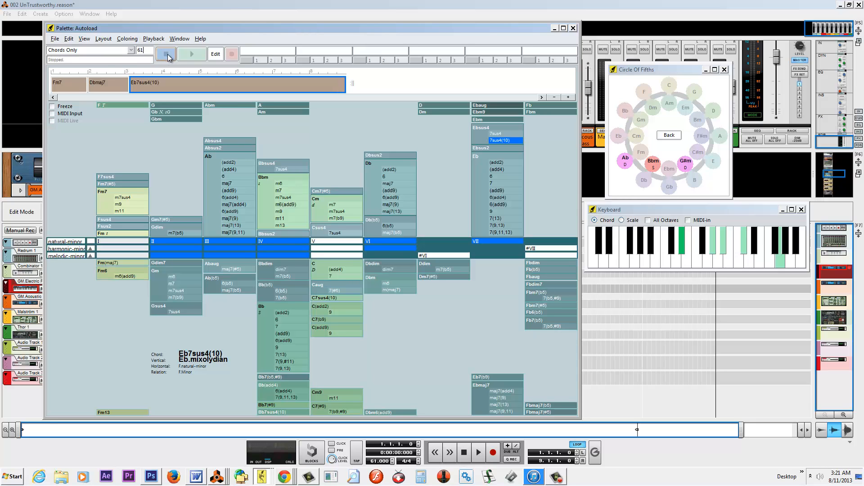
Audition the timeline progression at the new tempo, starting from the Fm7 chord.
{"action": "left_click", "coordinate": [192, 54]}
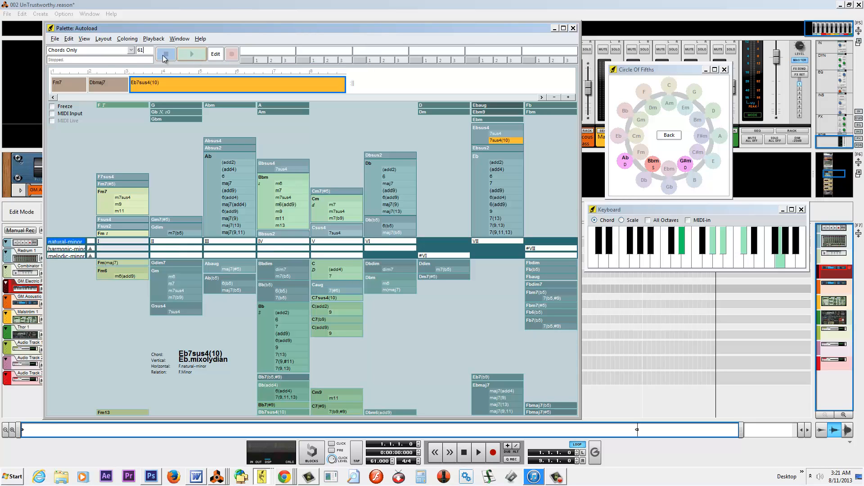
{"action": "left_click", "coordinate": [63, 82]}
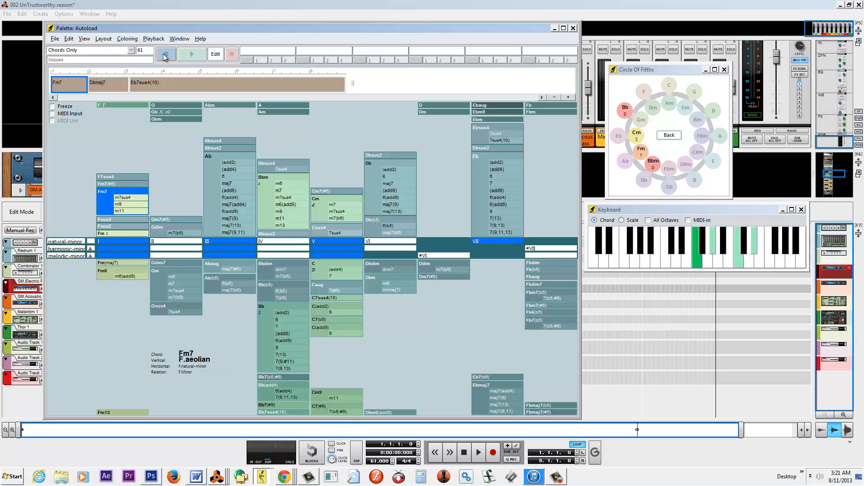
{"action": "left_click", "coordinate": [192, 54]}
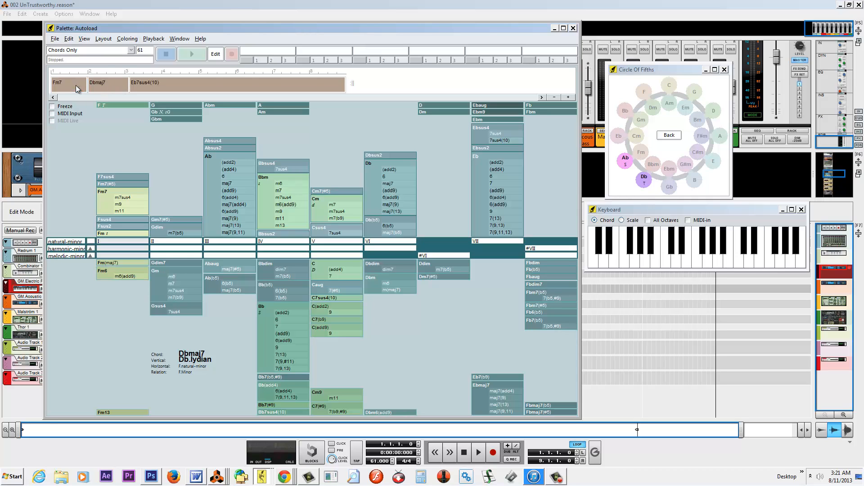
Audition Fm7 and Fm9 in the palette, and insert Fm9 in the timeline over the Dbmaj7 chord near bar 2.
{"action": "left_click", "coordinate": [109, 201]}
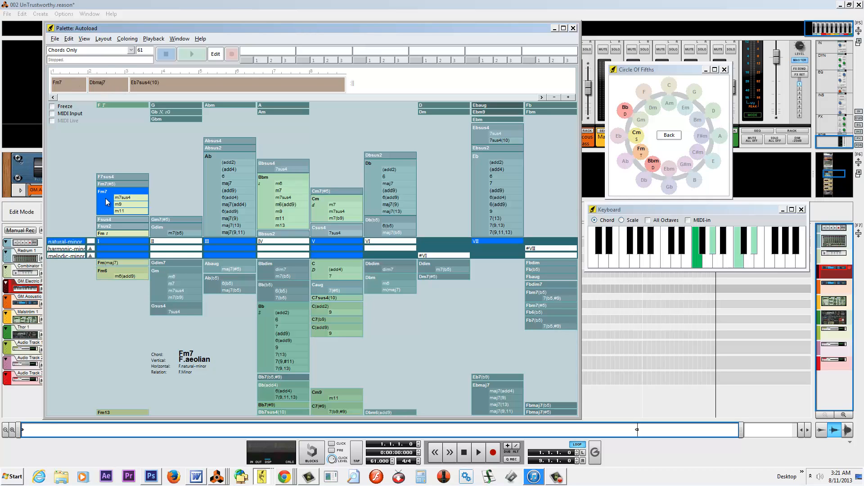
{"action": "left_click", "coordinate": [131, 206]}
{"action": "left_click_drag", "start_coordinate": [130, 205], "coordinate": [108, 88]}
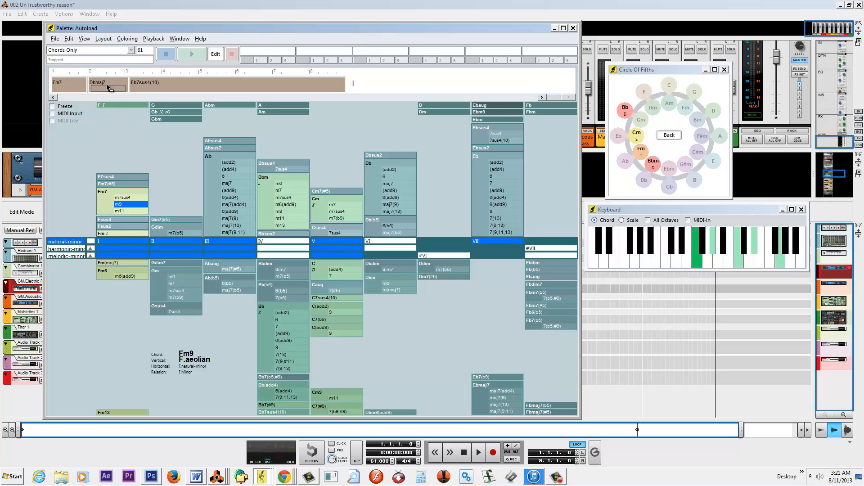
Shift the starts of the Eb7sus4(10) and Fm9 chords to the second half of the timeline, before bars 7 and 6.
{"action": "left_click", "coordinate": [148, 86]}
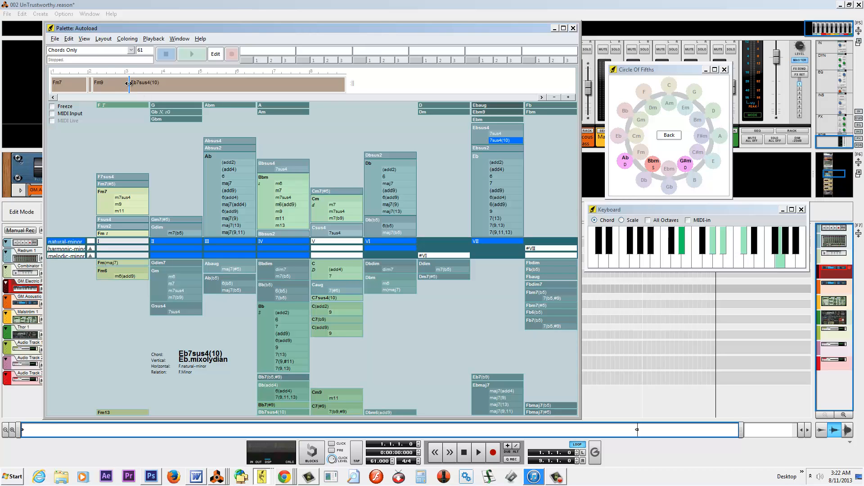
{"action": "left_click", "coordinate": [231, 88]}
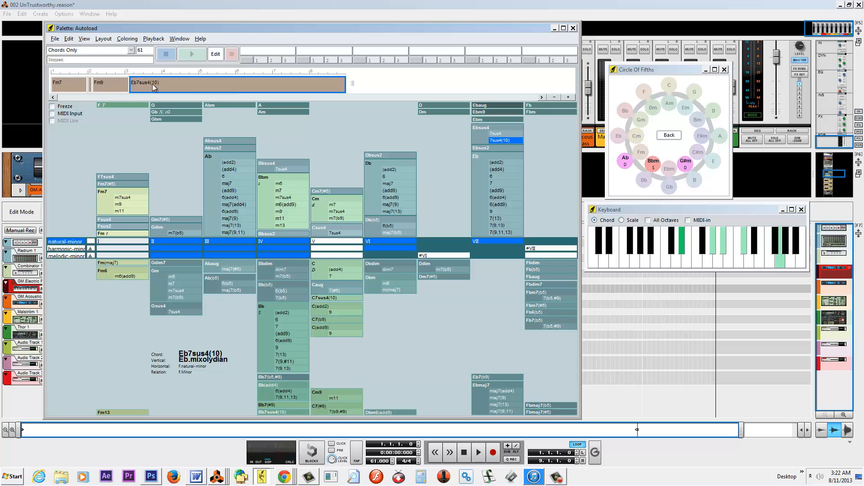
{"action": "left_click_drag", "start_coordinate": [131, 87], "coordinate": [265, 89]}
{"action": "left_click", "coordinate": [105, 88]}
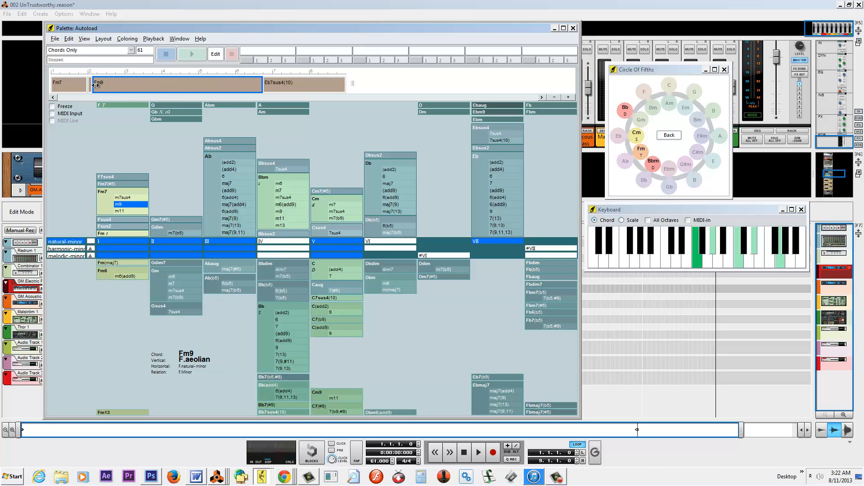
{"action": "left_click_drag", "start_coordinate": [95, 85], "coordinate": [229, 89]}
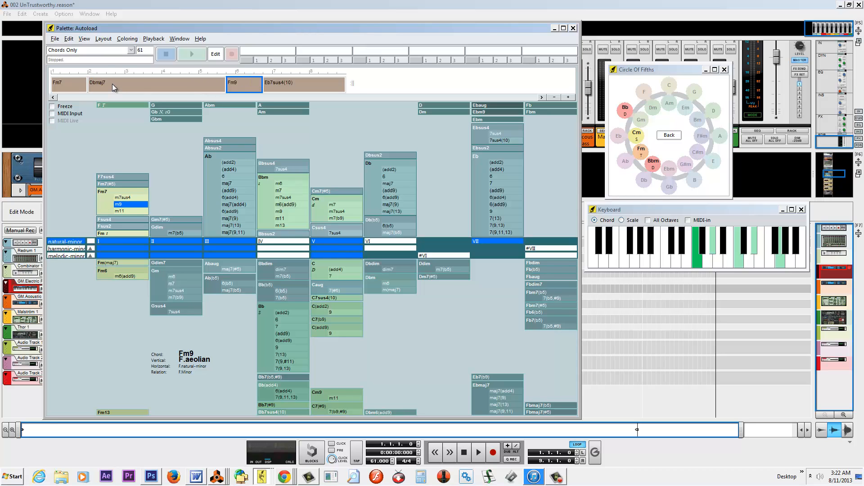
Delete the Dbmaj7, Fm9 and Eb7sus4(10) chords from the timeline, keeping only Fm7.
{"action": "left_click", "coordinate": [110, 83]}
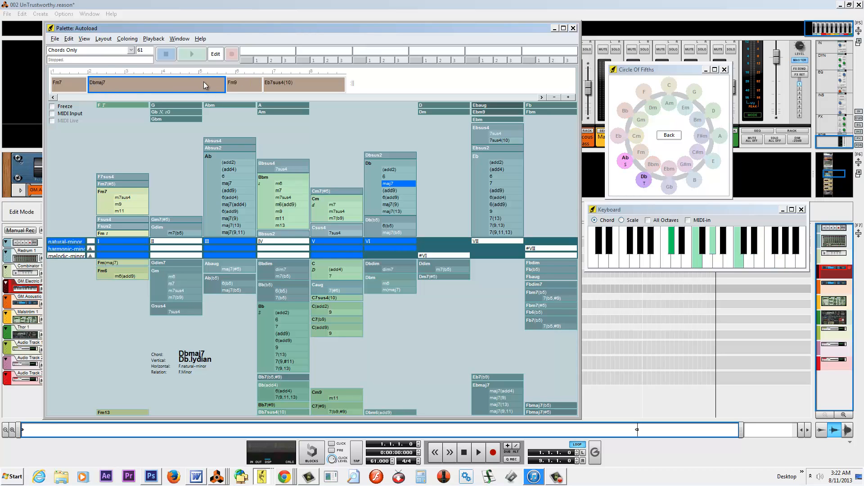
{"action": "key", "text": "Right"}
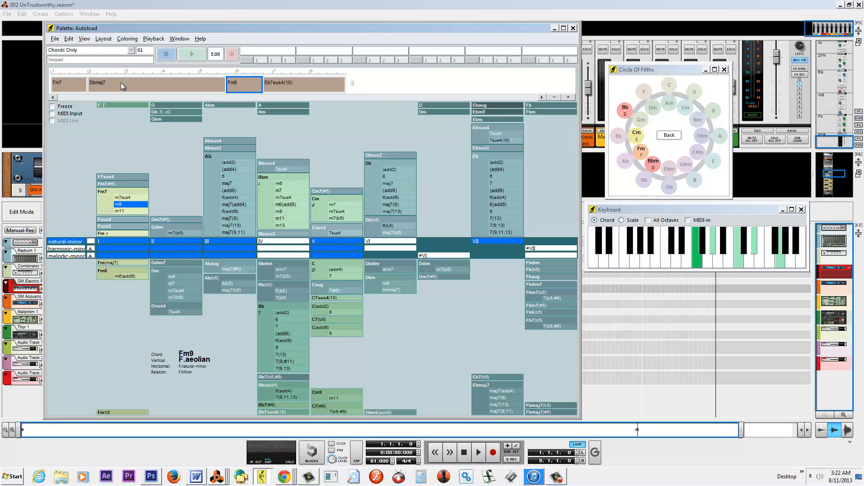
{"action": "left_click", "coordinate": [151, 81]}
{"action": "key", "text": "Delete"}
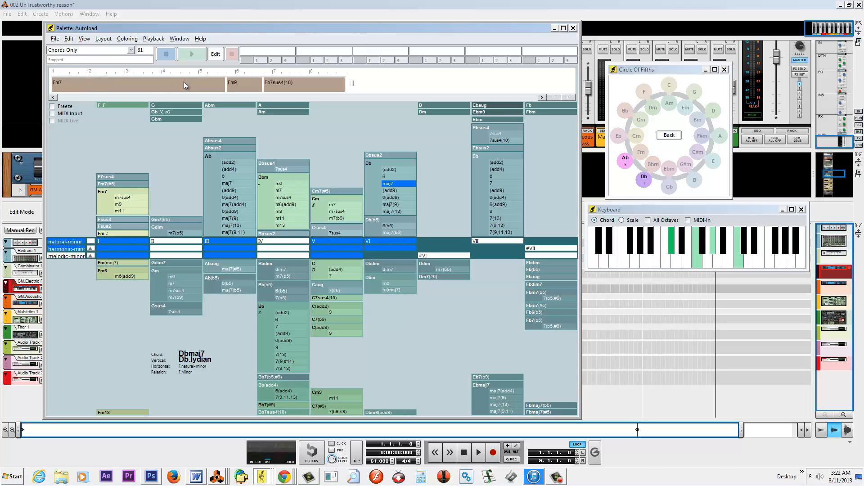
{"action": "left_click", "coordinate": [234, 83]}
{"action": "key", "text": "Delete"}
{"action": "left_click", "coordinate": [269, 85]}
{"action": "key", "text": "Delete"}
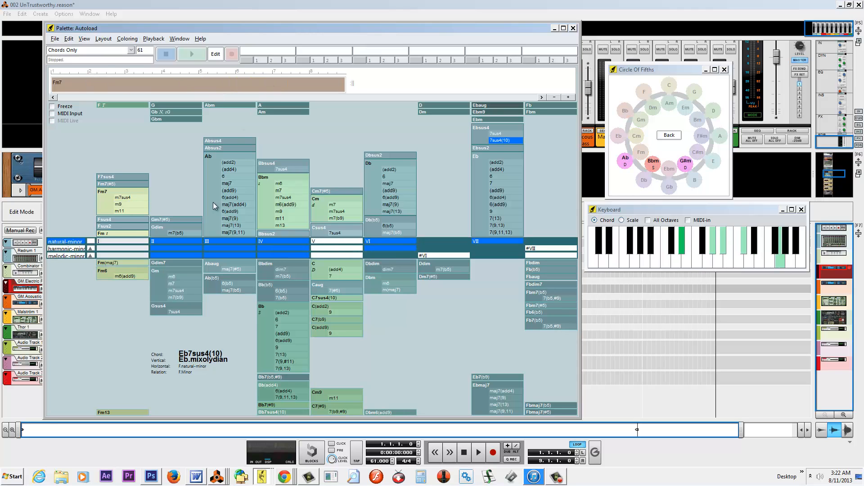
Place the Fm9 chord at bar 2 of the timeline after Fm7 and play the two chords.
{"action": "left_click_drag", "start_coordinate": [128, 204], "coordinate": [107, 83]}
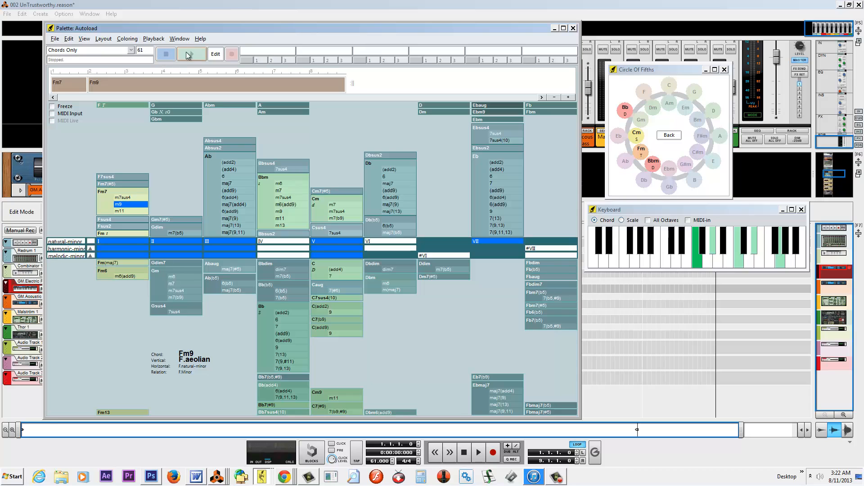
{"action": "left_click", "coordinate": [188, 54]}
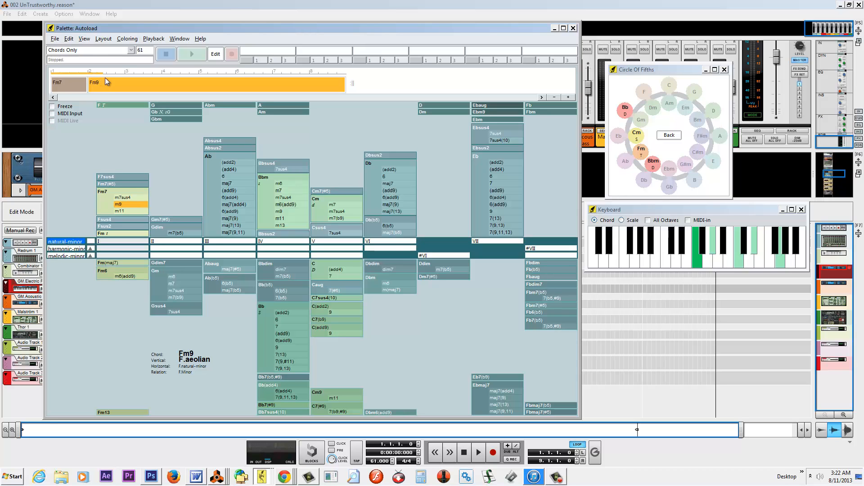
{"action": "left_click", "coordinate": [161, 57]}
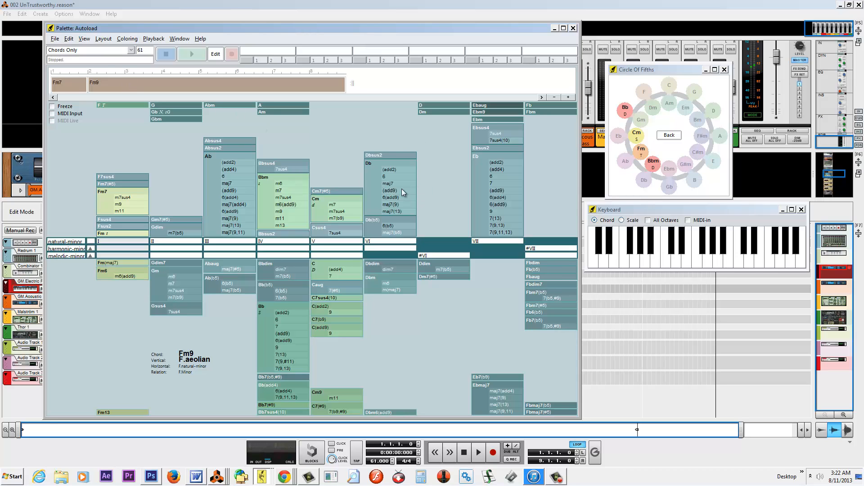
Place the Dbmaj7 chord at bar 3 of the timeline after Fm9 and play the progression.
{"action": "left_click_drag", "start_coordinate": [397, 185], "coordinate": [140, 82]}
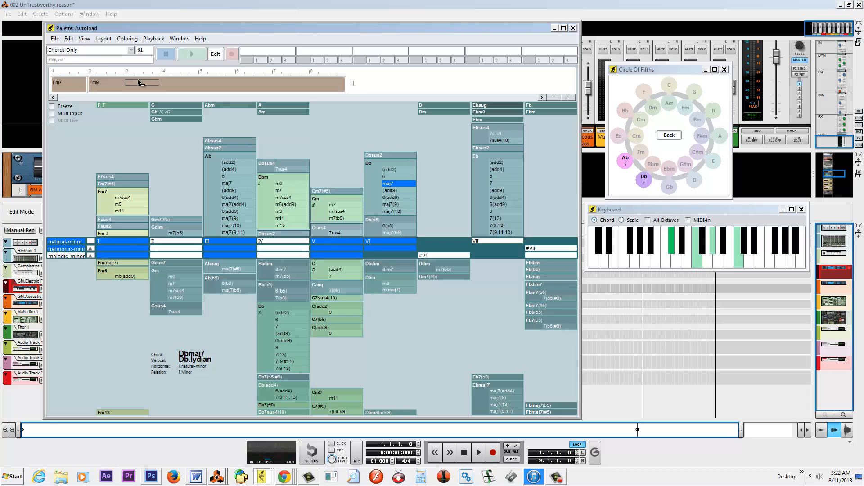
{"action": "left_click", "coordinate": [63, 81]}
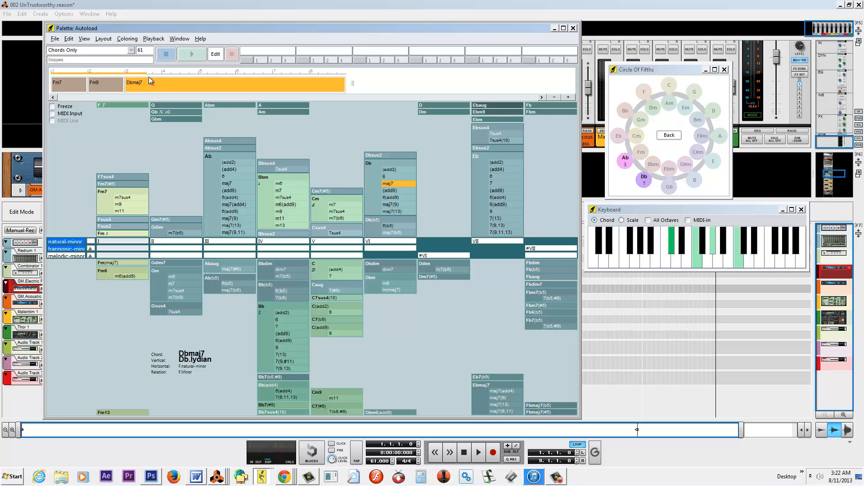
{"action": "left_click", "coordinate": [166, 58]}
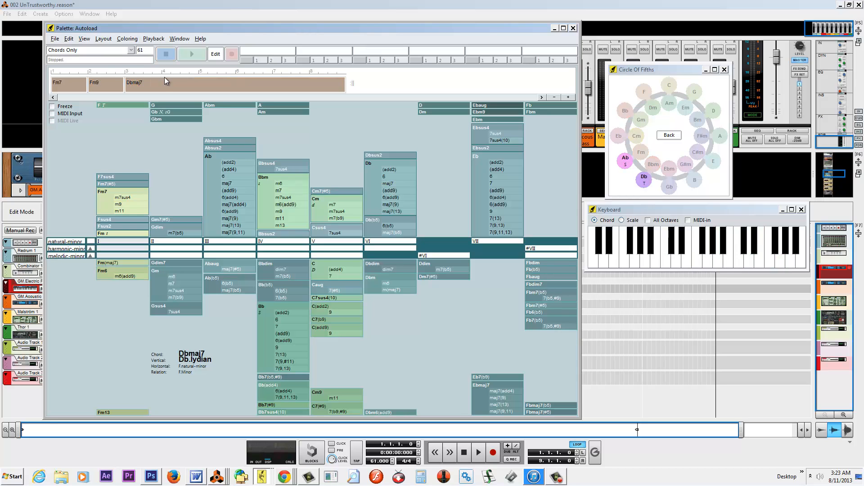
Place the Eb7sus4(10) chord at bar 4 of the timeline and shorten it to about one bar.
{"action": "left_click_drag", "start_coordinate": [502, 142], "coordinate": [186, 89]}
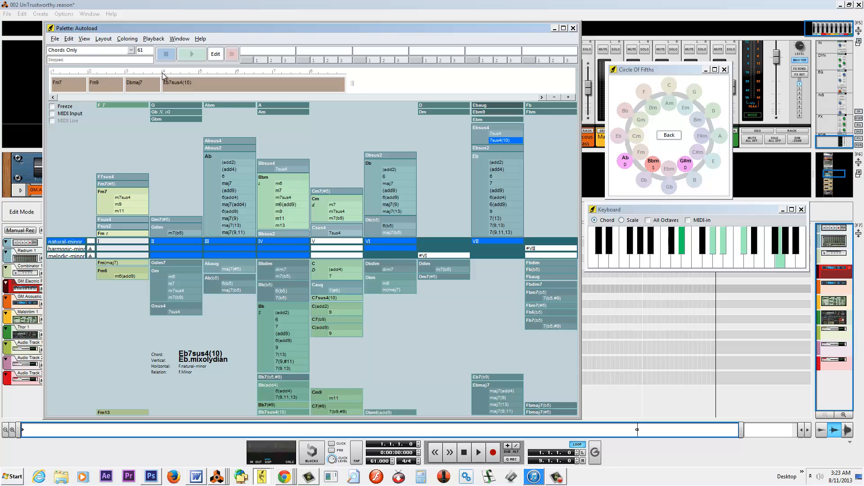
{"action": "left_click", "coordinate": [231, 90]}
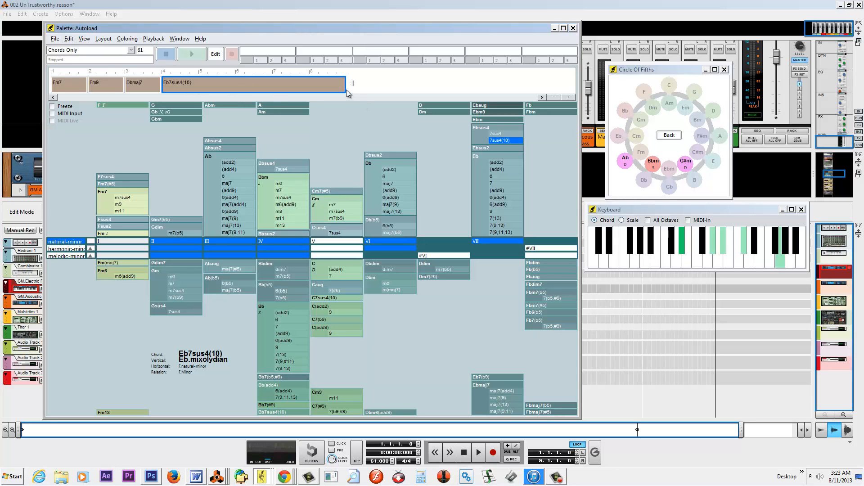
{"action": "left_click_drag", "start_coordinate": [345, 84], "coordinate": [198, 82]}
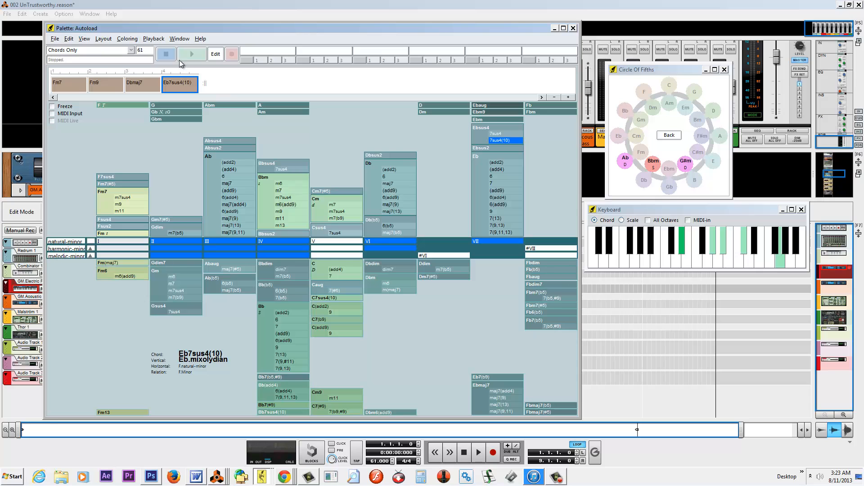
Play the complete Fm7, Fm9, Dbmaj7, Eb7sus4(10) progression from the start.
{"action": "left_click", "coordinate": [185, 56]}
{"action": "left_click", "coordinate": [166, 54]}
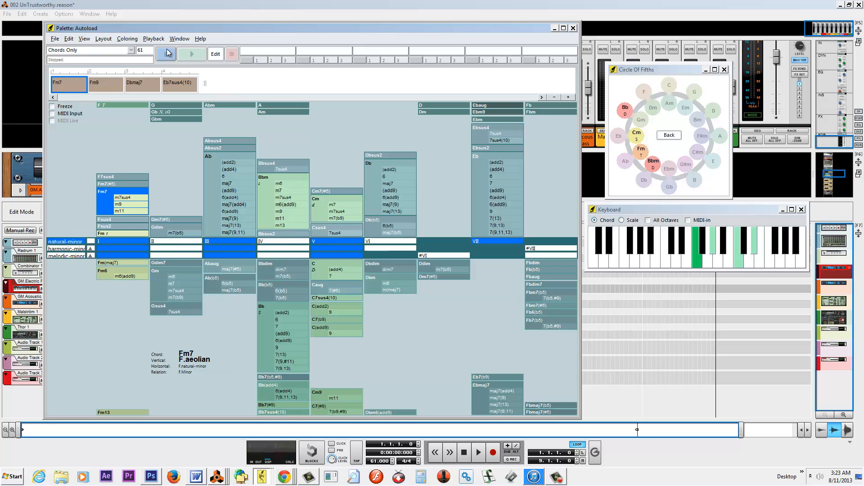
{"action": "left_click", "coordinate": [185, 54]}
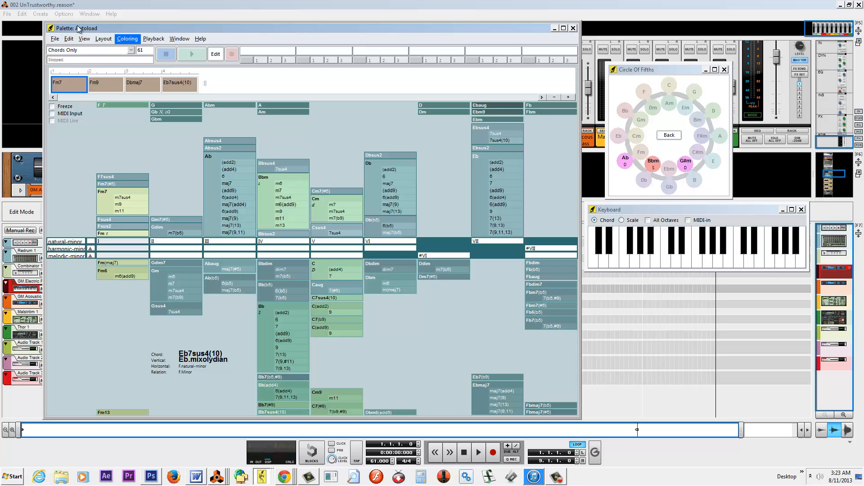
Export the chord progression as a standard MIDI file named Drakes 2 Canes Big Sean in the Harmony Navigator Examples folder.
{"action": "left_click", "coordinate": [57, 39]}
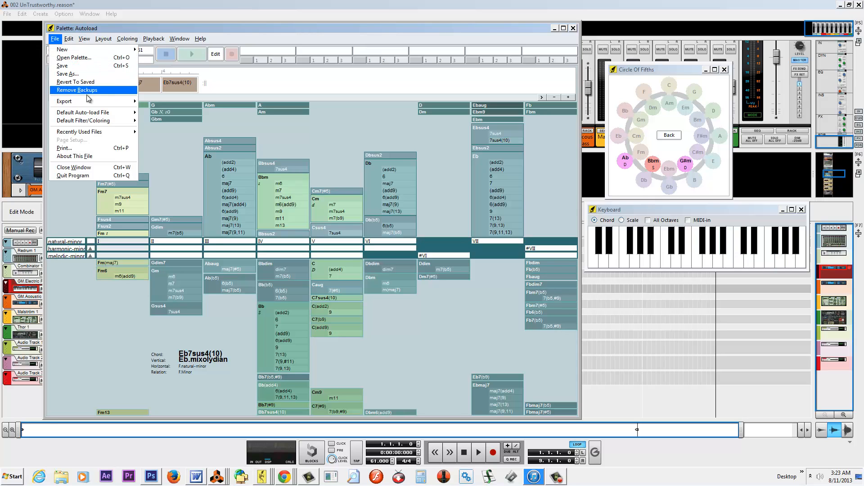
{"action": "mouse_move", "coordinate": [90, 101]}
{"action": "left_click", "coordinate": [183, 102]}
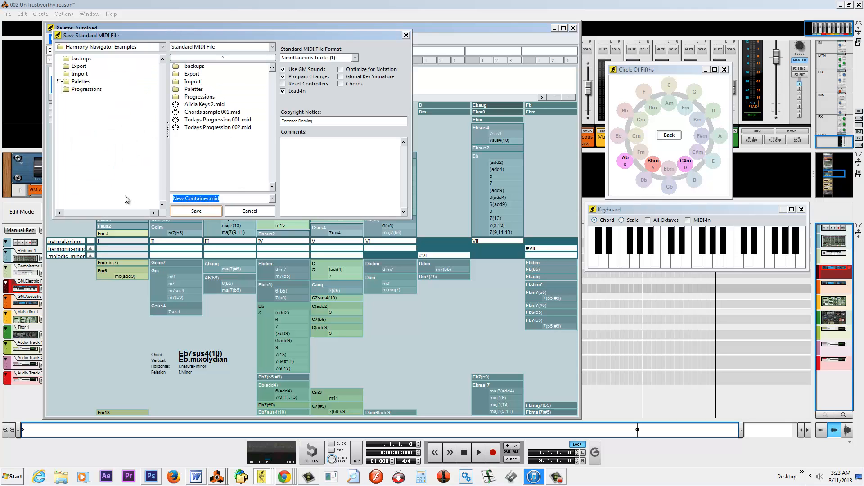
{"action": "type", "text": "Drakes @ Canes"}
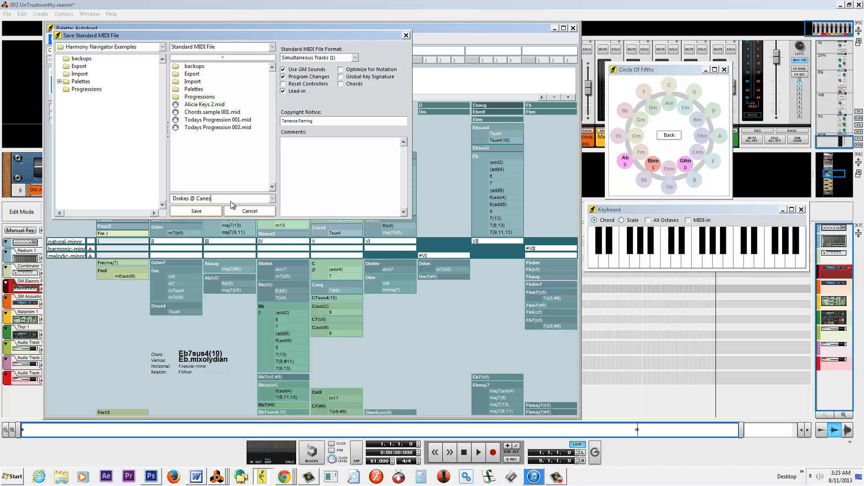
{"action": "double_click", "coordinate": [193, 198]}
{"action": "type", "text": "2"}
{"action": "type", "text": "Big Sean"}
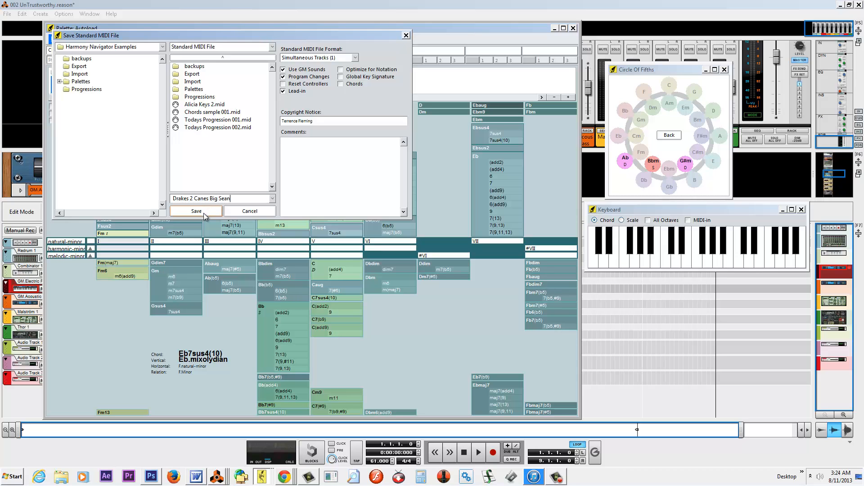
{"action": "left_click", "coordinate": [204, 215]}
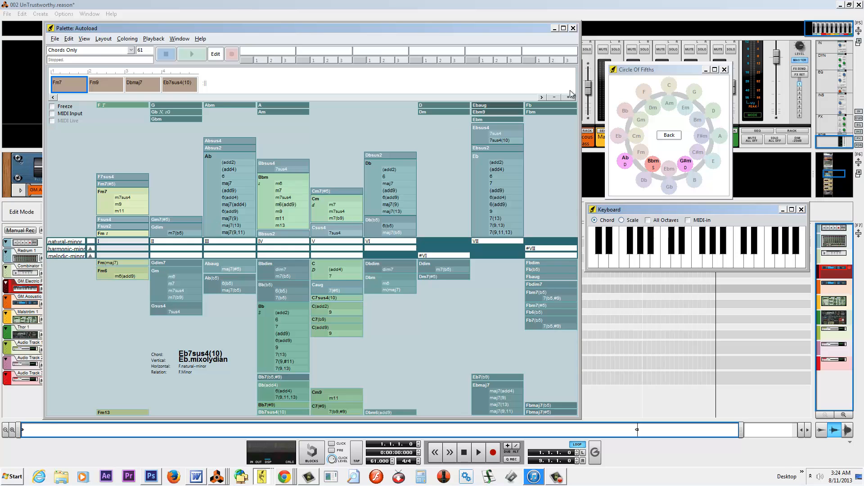
{"action": "left_click", "coordinate": [653, 5]}
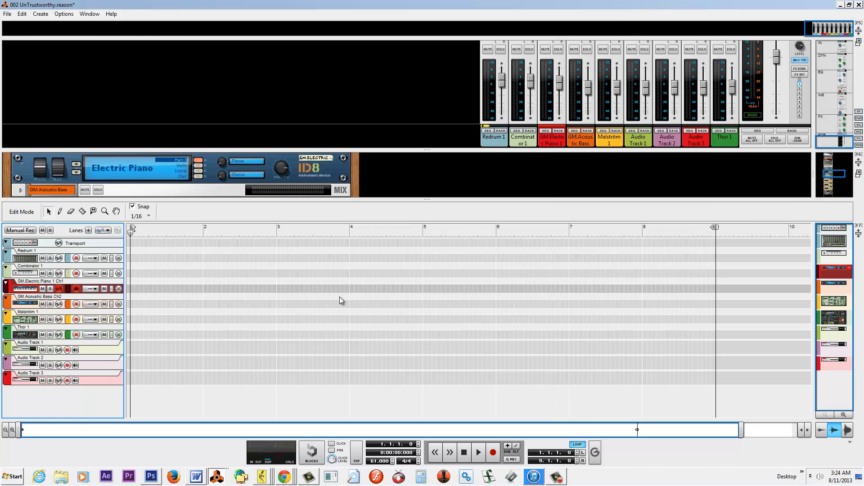
{"action": "left_click", "coordinate": [133, 235]}
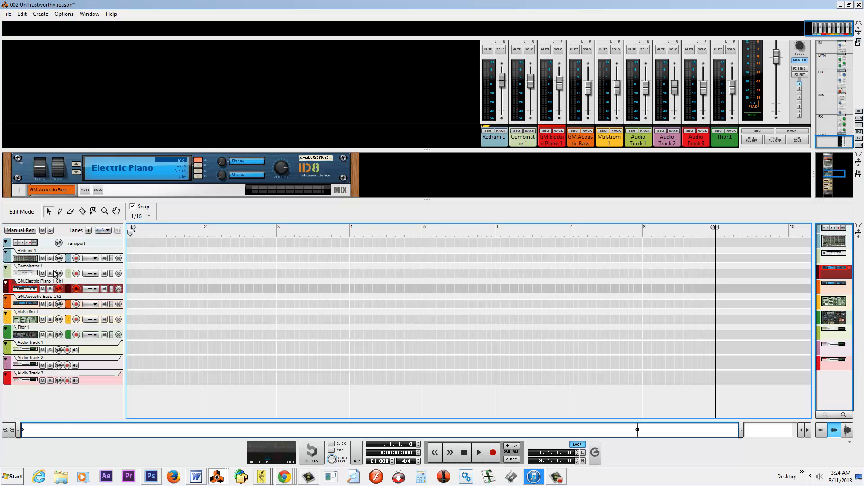
{"action": "left_click", "coordinate": [7, 15]}
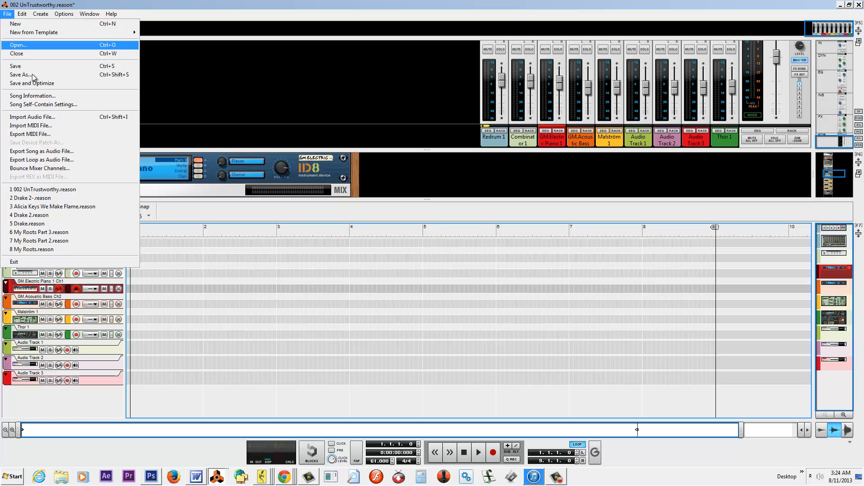
{"action": "left_click", "coordinate": [40, 125]}
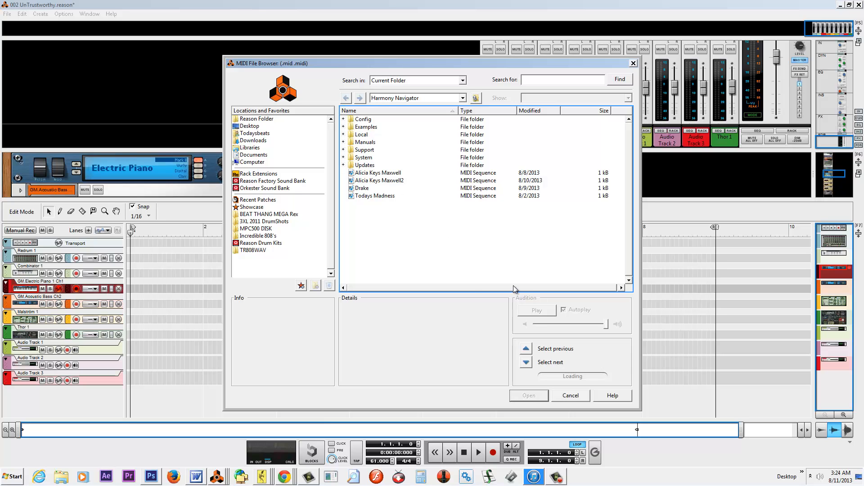
{"action": "left_click", "coordinate": [571, 397]}
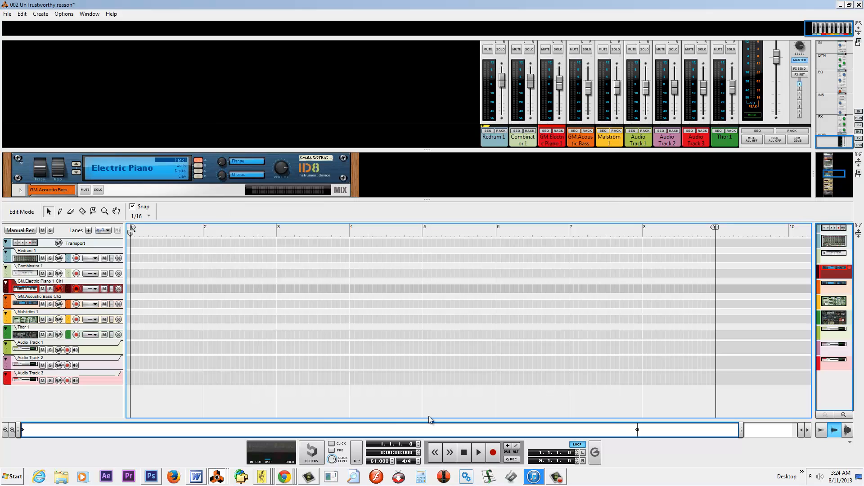
{"action": "left_click", "coordinate": [262, 477]}
{"action": "left_click", "coordinate": [254, 445]}
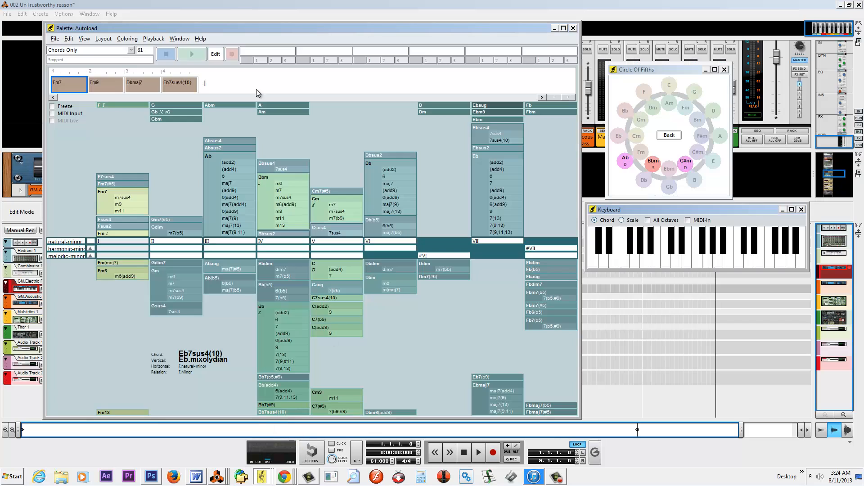
Export the chord progression again as a standard MIDI file named Drake 2 canes, saved to the Desktop.
{"action": "left_click", "coordinate": [56, 39]}
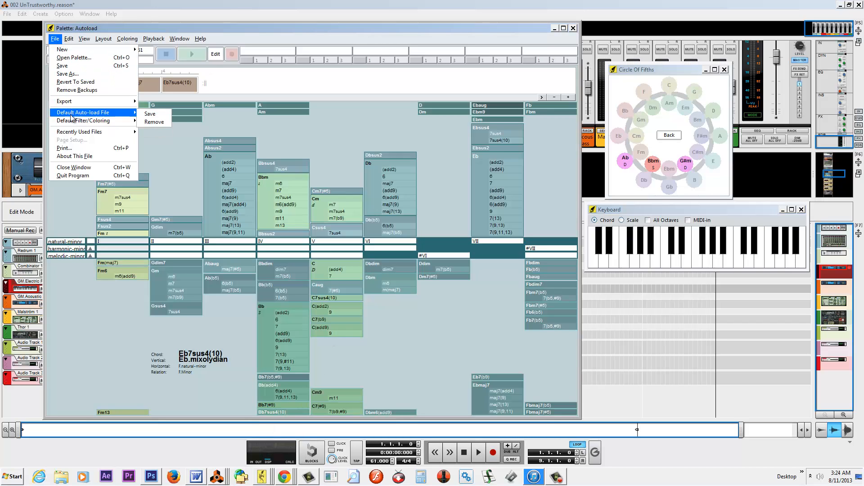
{"action": "mouse_move", "coordinate": [70, 104]}
{"action": "left_click", "coordinate": [169, 103]}
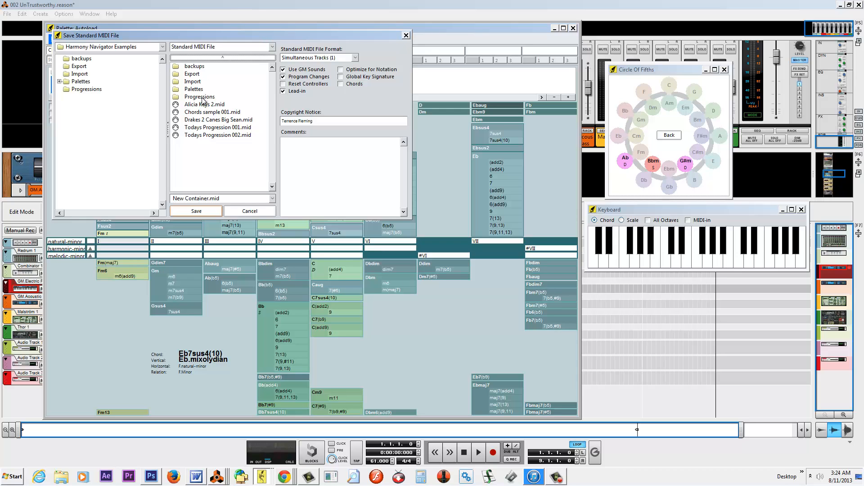
{"action": "double_click", "coordinate": [201, 97]}
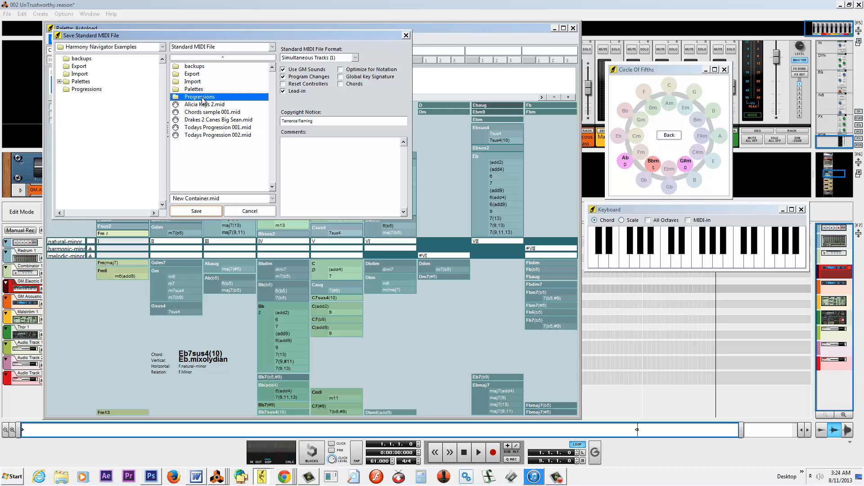
{"action": "left_click", "coordinate": [85, 82]}
{"action": "left_click", "coordinate": [80, 66]}
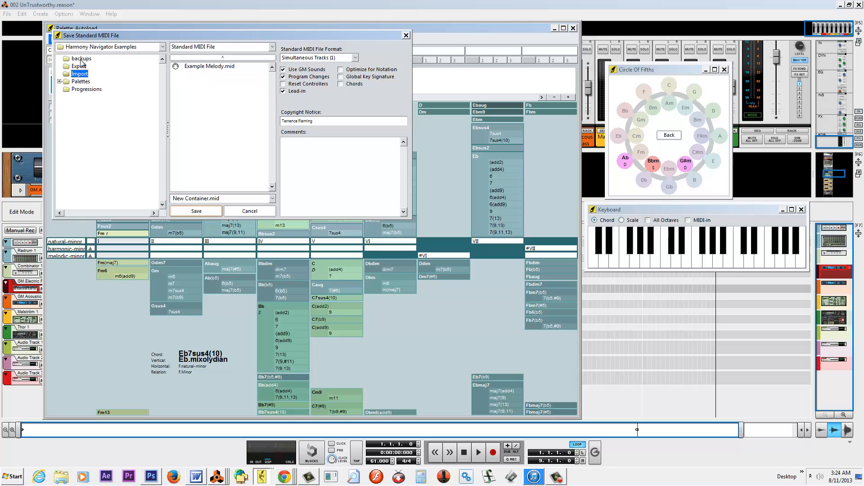
{"action": "left_click", "coordinate": [88, 51]}
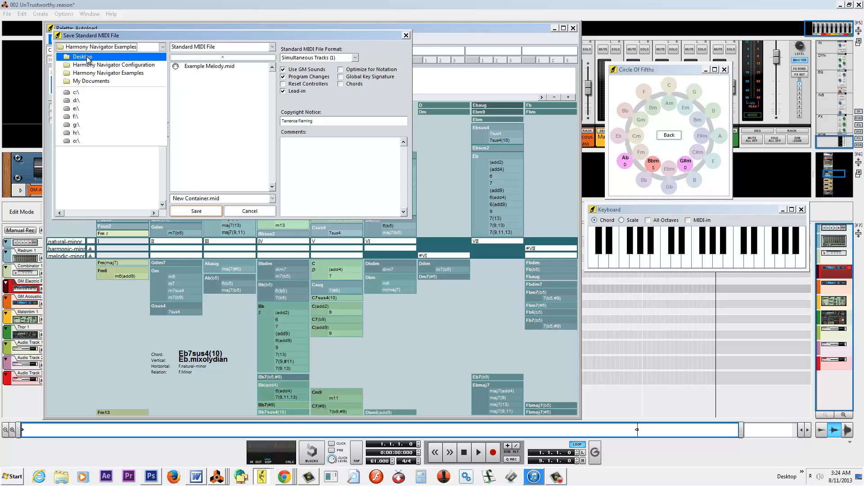
{"action": "left_click", "coordinate": [88, 57]}
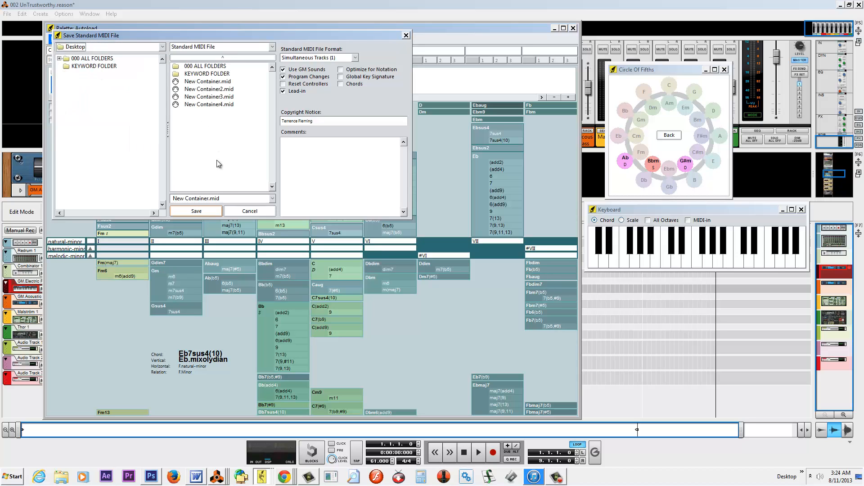
{"action": "left_click", "coordinate": [222, 199]}
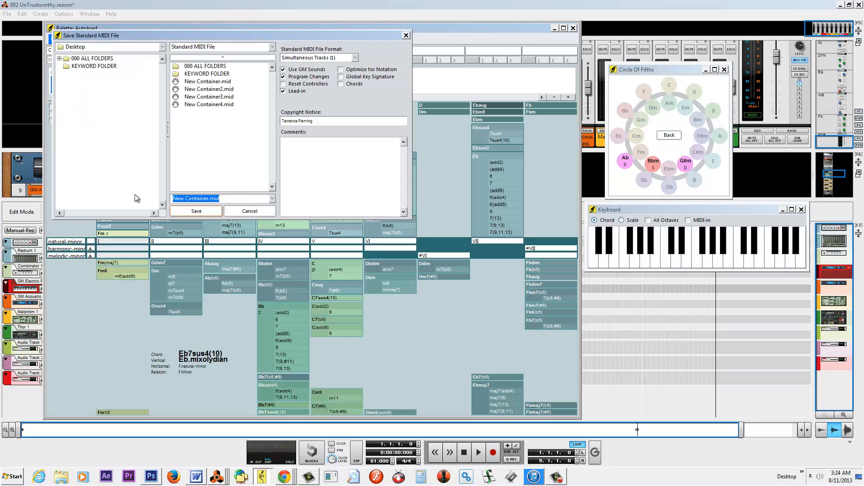
{"action": "type", "text": "Drake 2 canes"}
{"action": "left_click", "coordinate": [187, 211]}
Switch to Reason and import the Drake 2 canes MIDI file from the Desktop.
{"action": "left_click", "coordinate": [719, 383]}
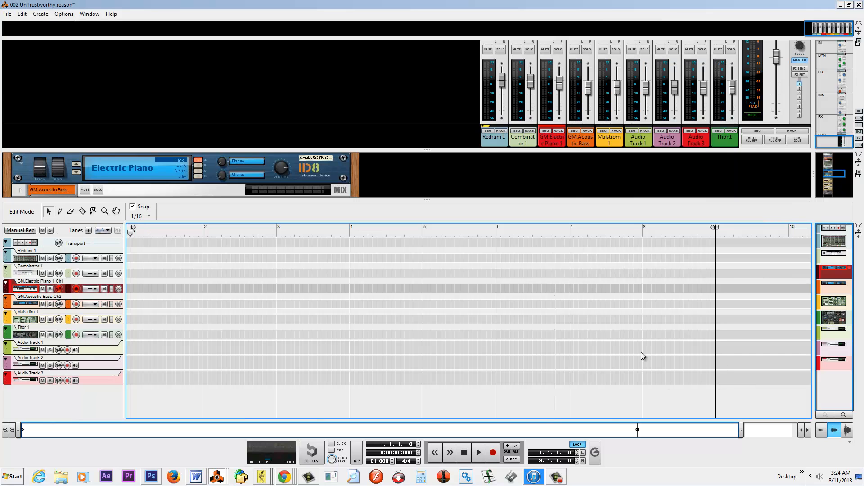
{"action": "left_click", "coordinate": [7, 14]}
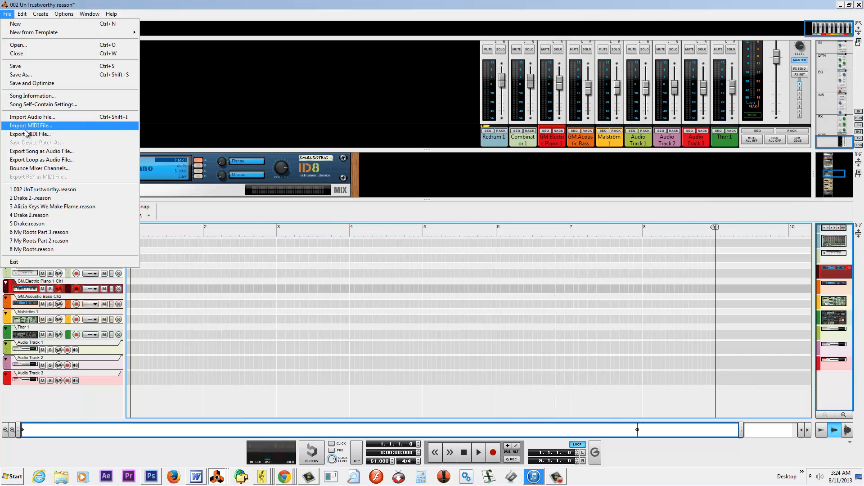
{"action": "left_click", "coordinate": [27, 129]}
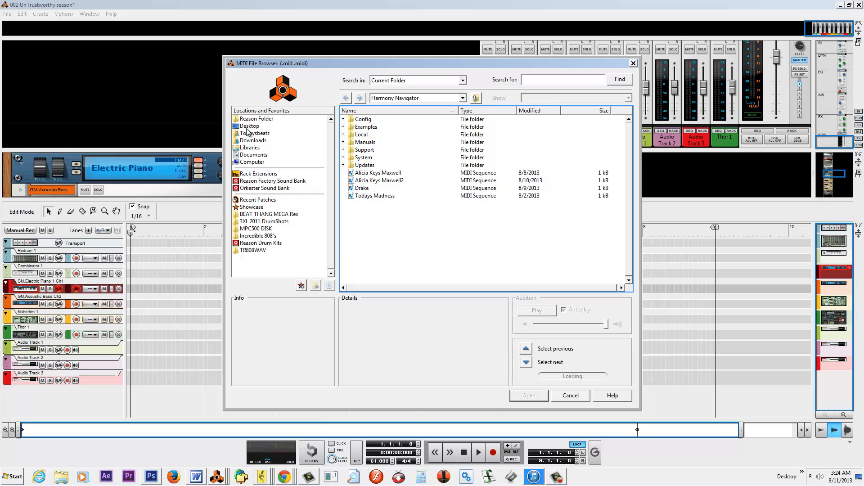
{"action": "left_click", "coordinate": [370, 182]}
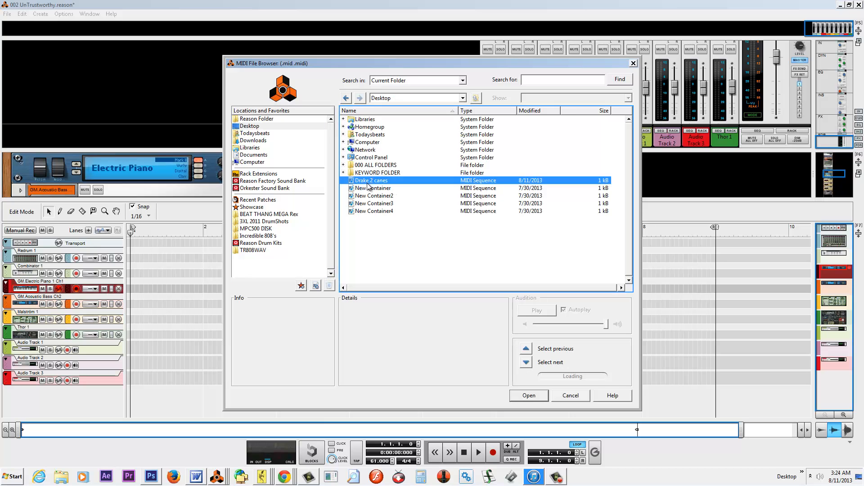
{"action": "left_click", "coordinate": [539, 395]}
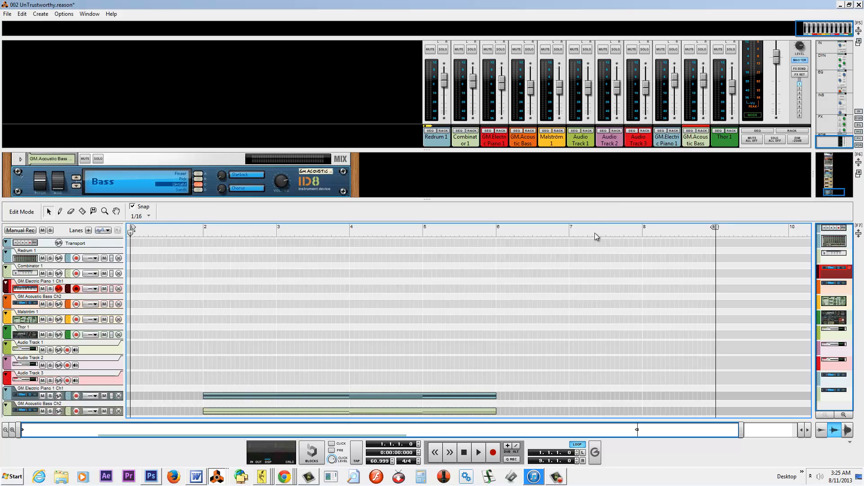
Enlarge the sequencer area, move the imported piano and bass clips to bar 1, and delete the bass clip.
{"action": "left_click_drag", "start_coordinate": [585, 197], "coordinate": [585, 72]}
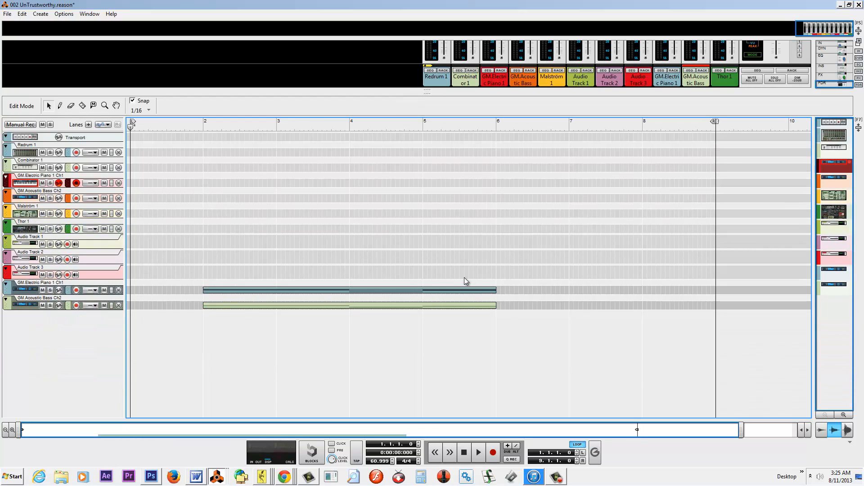
{"action": "left_click_drag", "start_coordinate": [503, 340], "coordinate": [301, 315]}
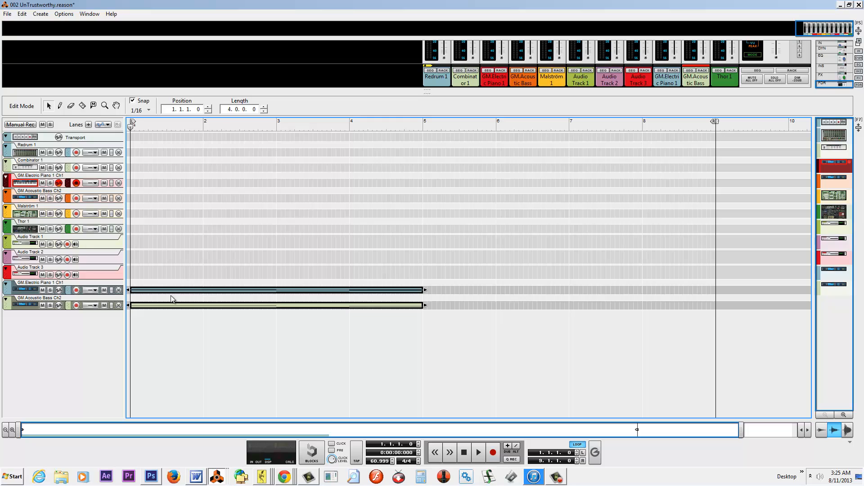
{"action": "left_click", "coordinate": [263, 308]}
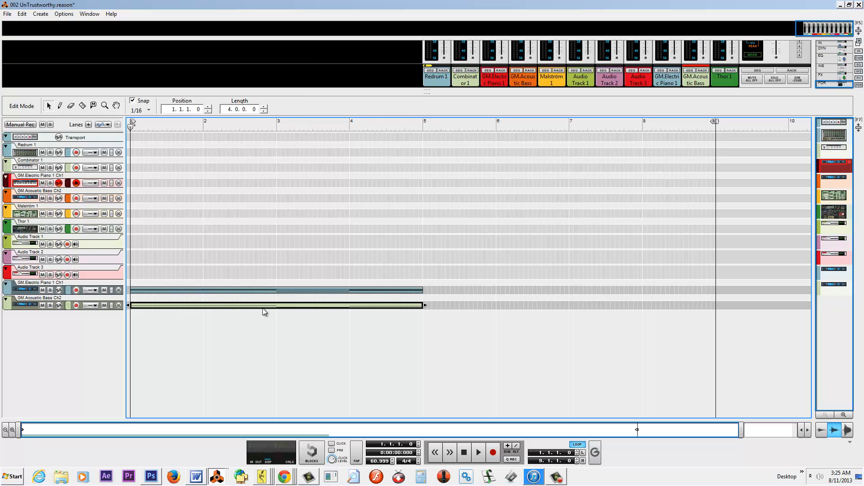
{"action": "key", "text": "Delete"}
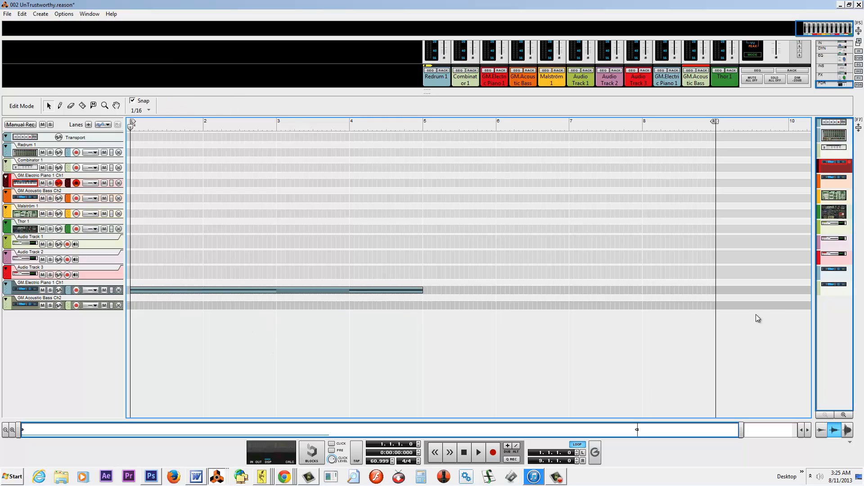
Increase the track height and play the imported electric piano clip with the metronome click on.
{"action": "left_click", "coordinate": [844, 415]}
{"action": "left_click", "coordinate": [844, 414]}
{"action": "left_click", "coordinate": [845, 414]}
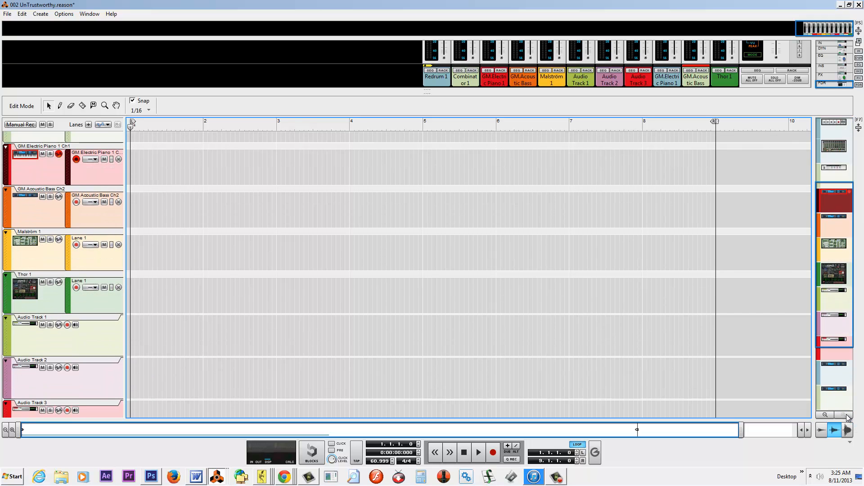
{"action": "left_click_drag", "start_coordinate": [848, 330], "coordinate": [845, 396]}
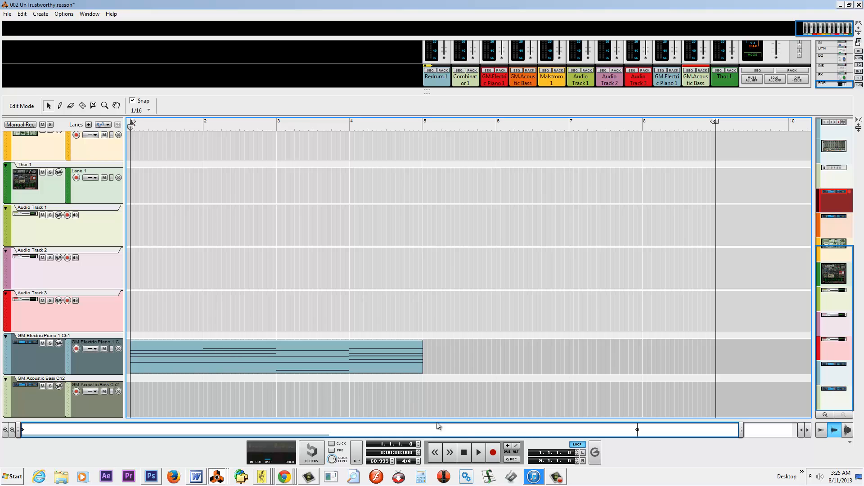
{"action": "key", "text": "space"}
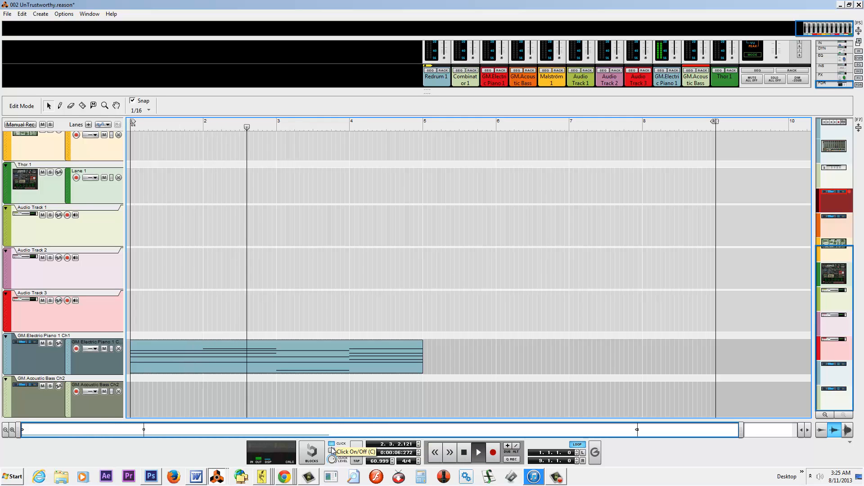
{"action": "left_click", "coordinate": [465, 452]}
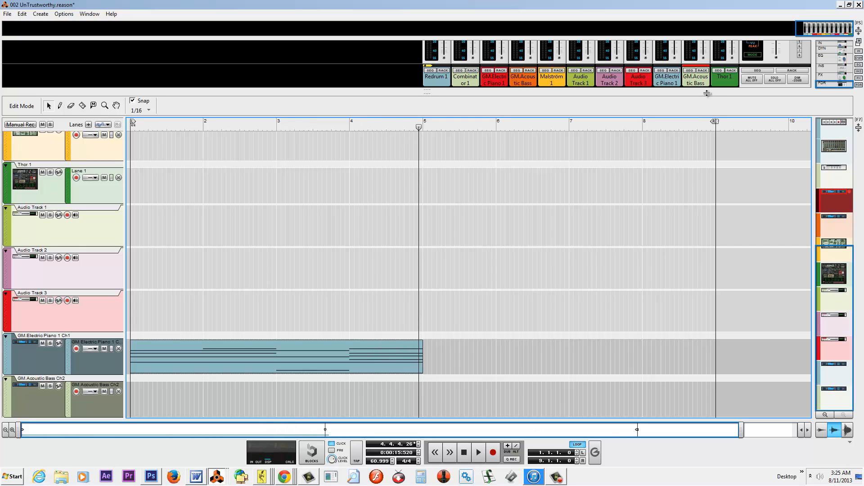
Set the loop's right locator and the song end marker to bar 5 and return playback to the start.
{"action": "left_click_drag", "start_coordinate": [714, 121], "coordinate": [418, 164]}
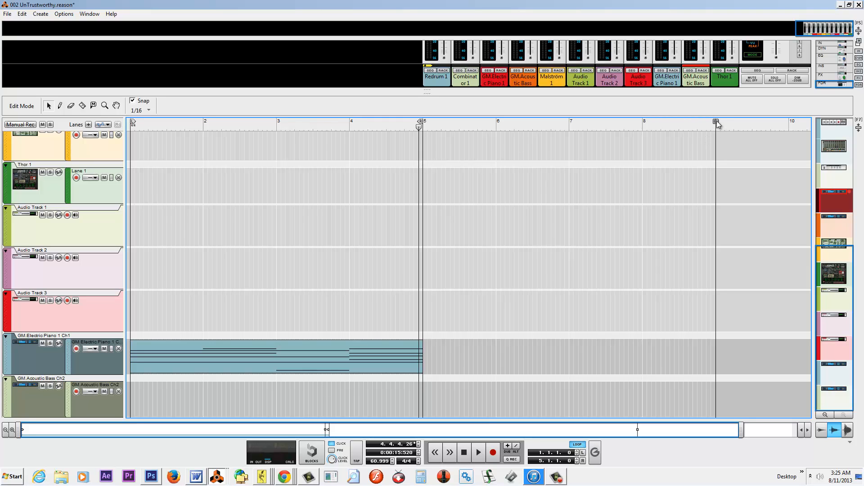
{"action": "left_click_drag", "start_coordinate": [717, 121], "coordinate": [418, 158]}
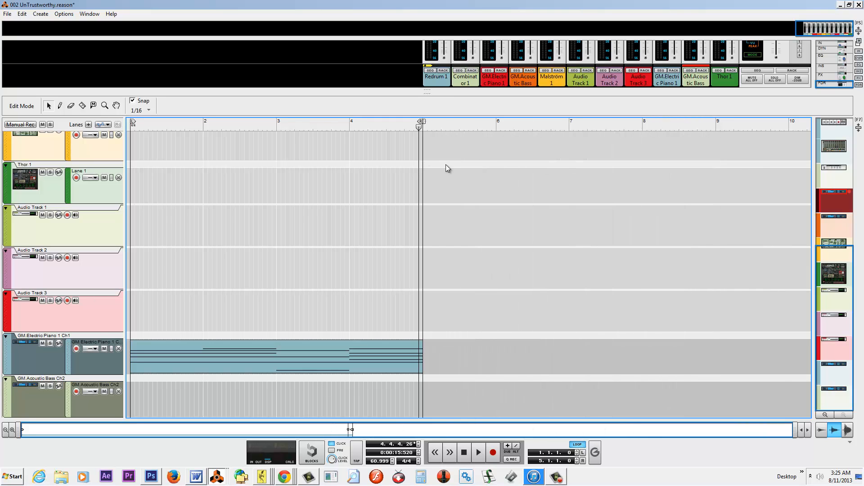
{"action": "left_click", "coordinate": [464, 453]}
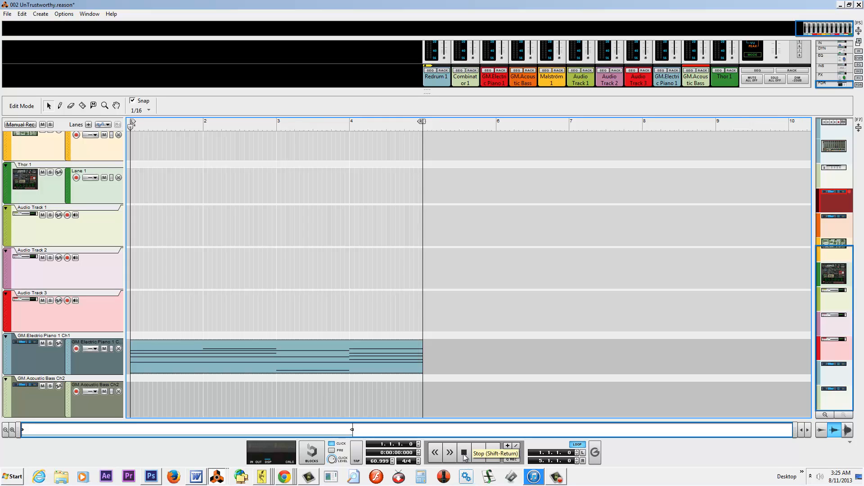